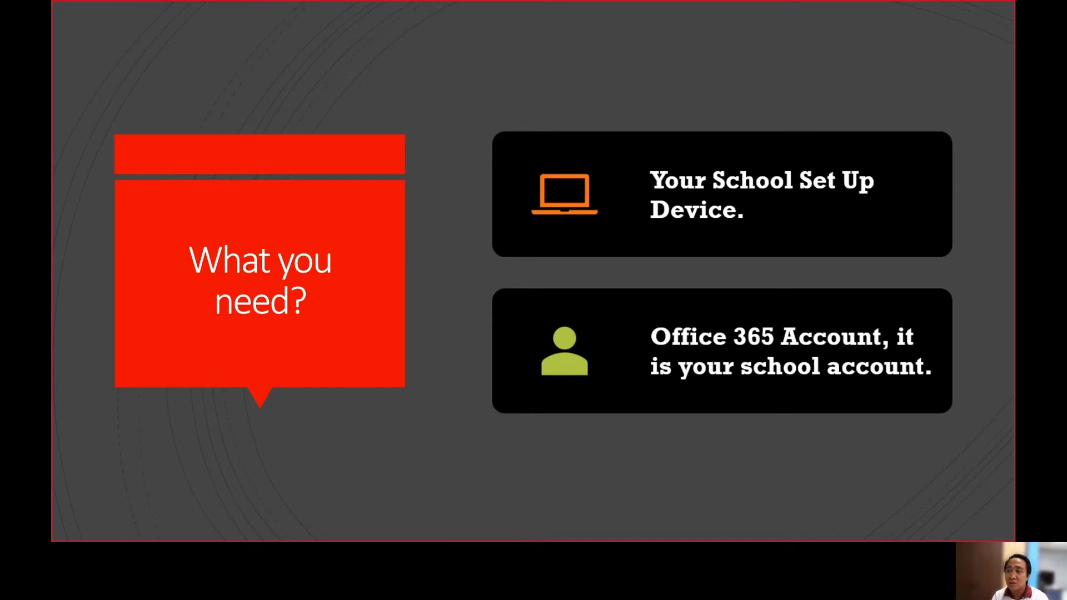
Advance past the final "What you need?" slide to the end-of-show screen.
key(Right)
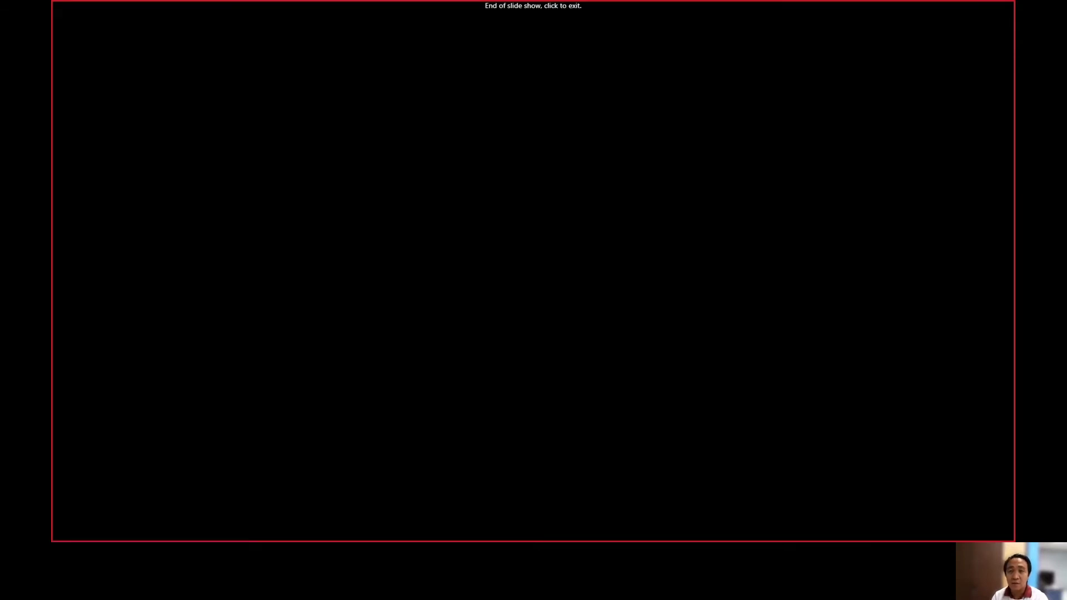
End the slideshow and select the GOALS slide (slide 2) for editing.
key(Left)
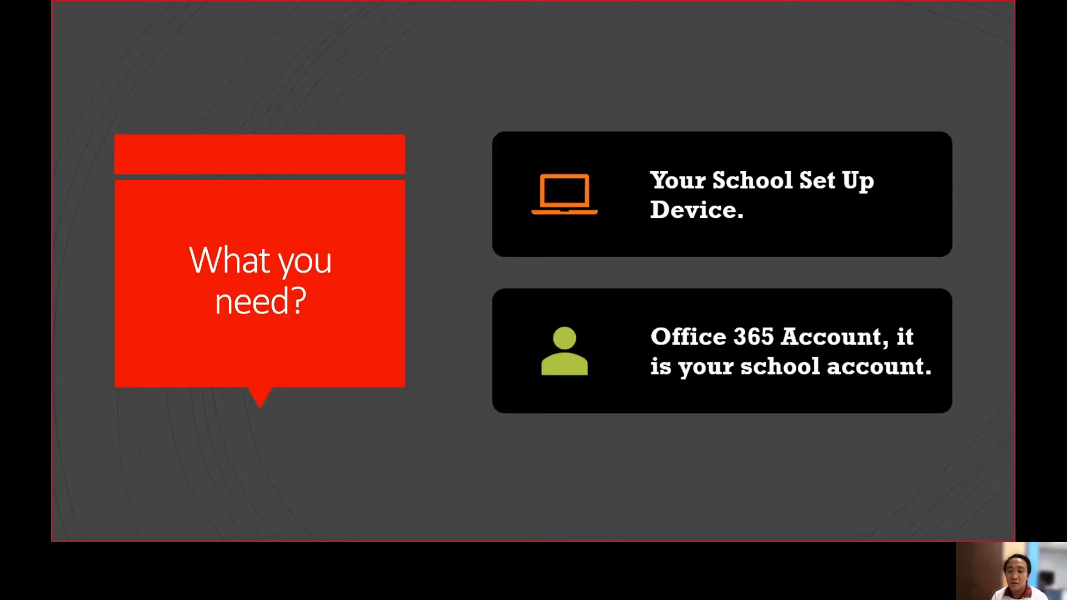
key(Right)
key(Right)
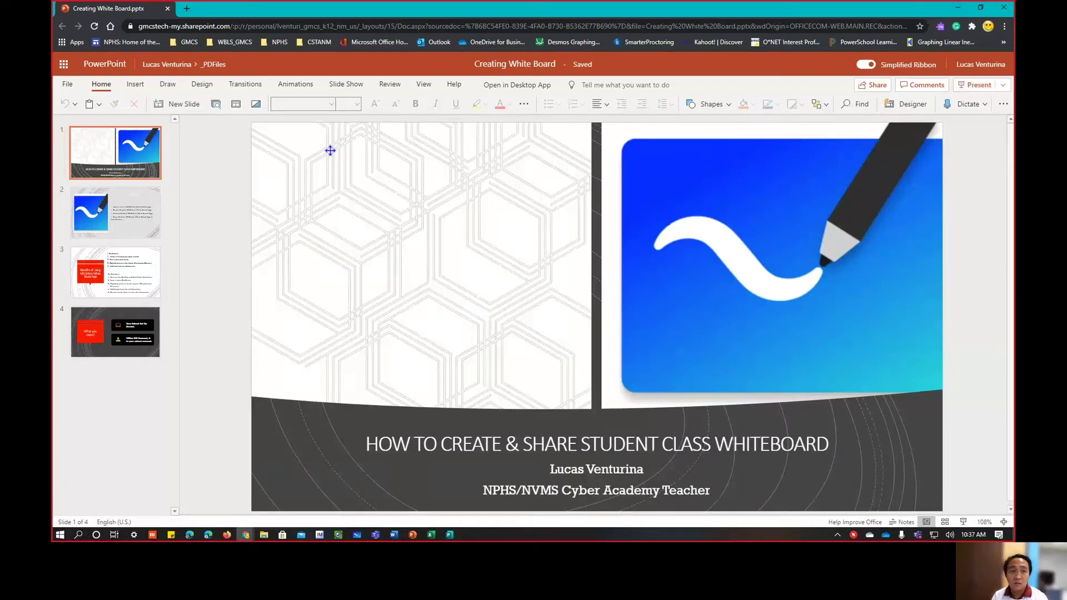
click(148, 207)
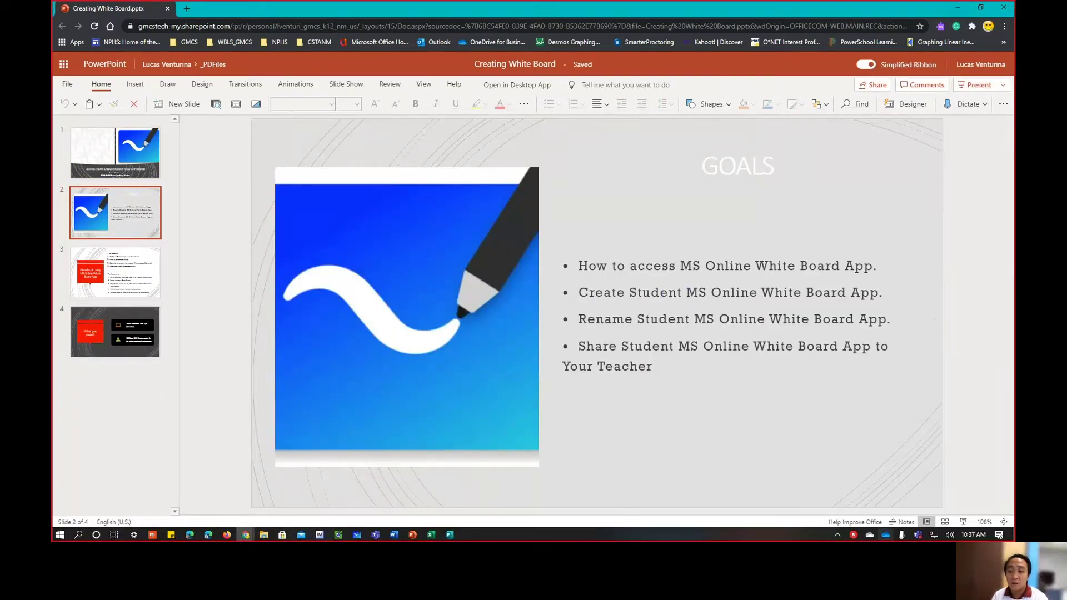
Minimize the PowerPoint presentation window to reveal the Office 365 home page.
click(854, 535)
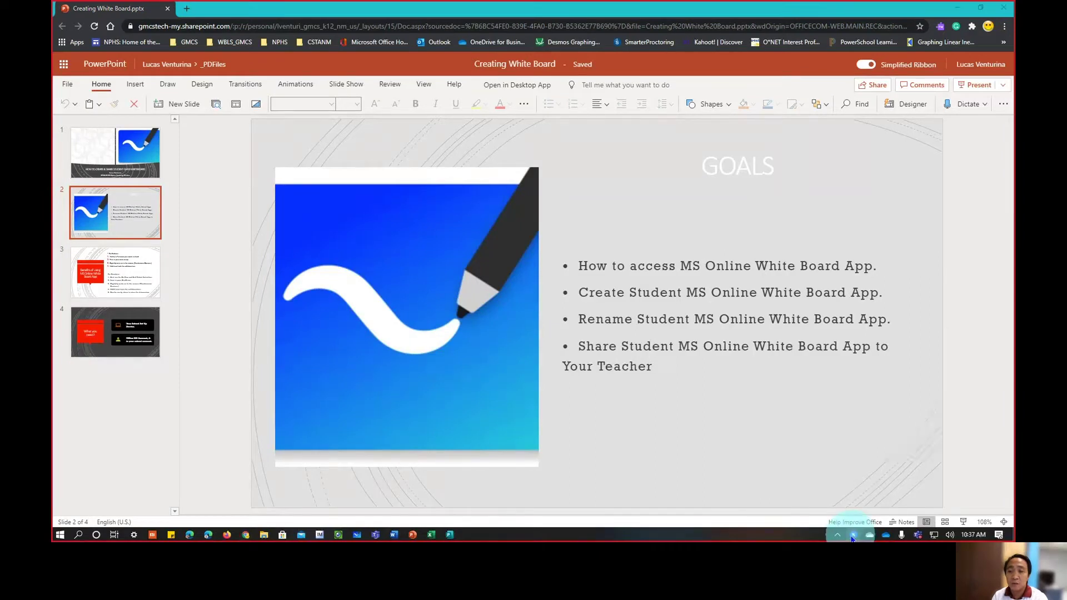
click(894, 462)
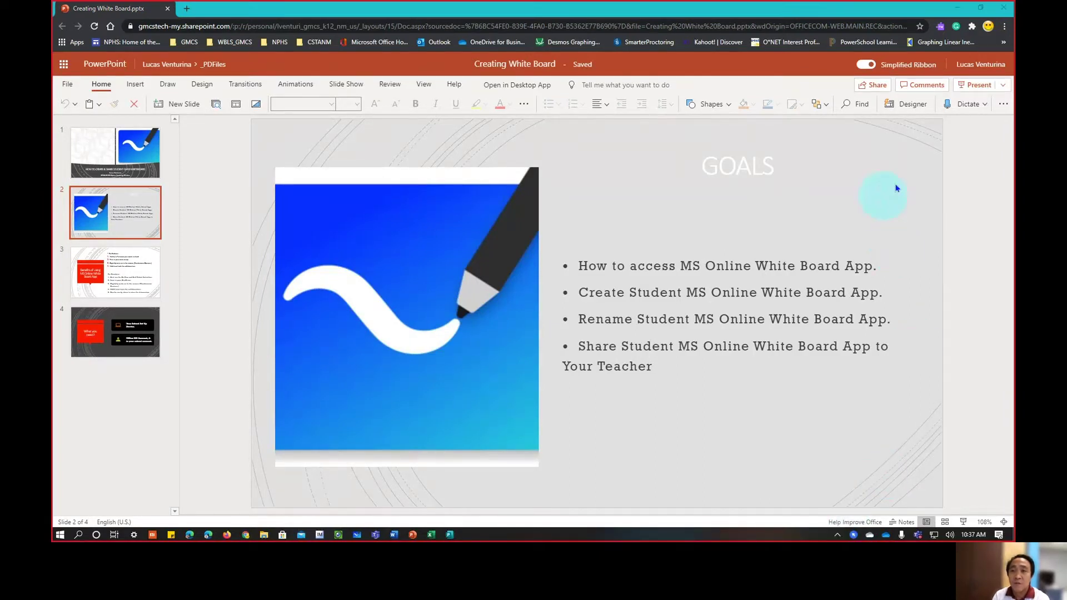
click(958, 8)
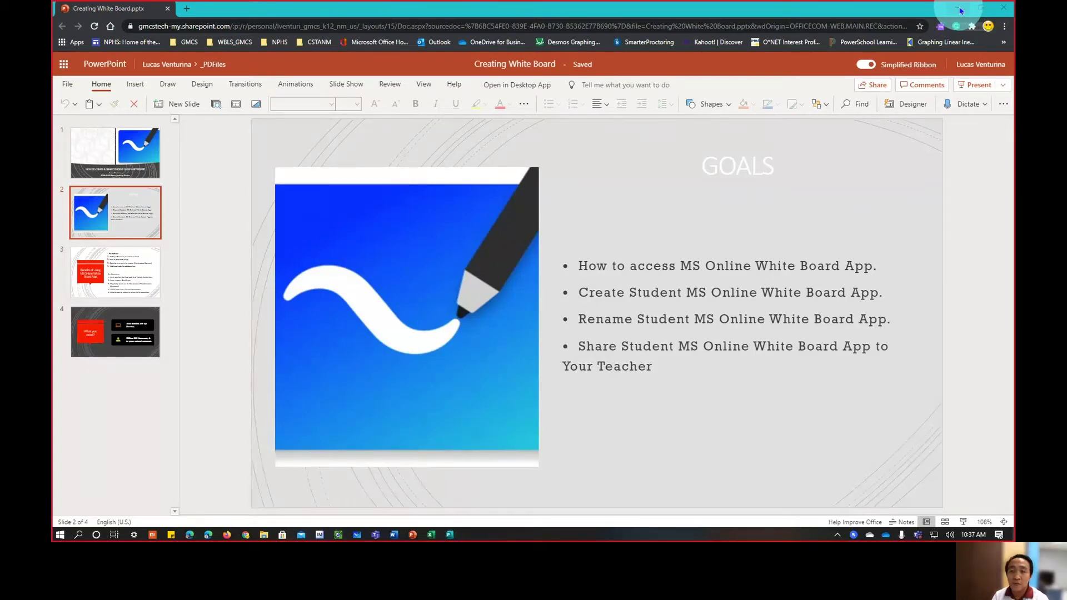
click(960, 10)
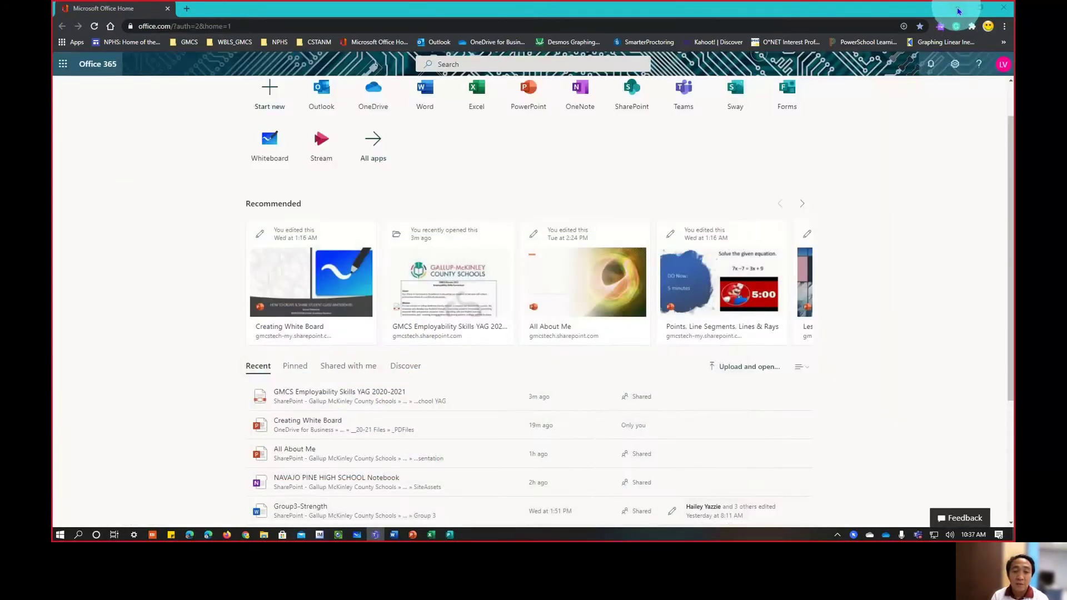
Minimize the office.com window and start a new Edge window from the taskbar.
click(960, 10)
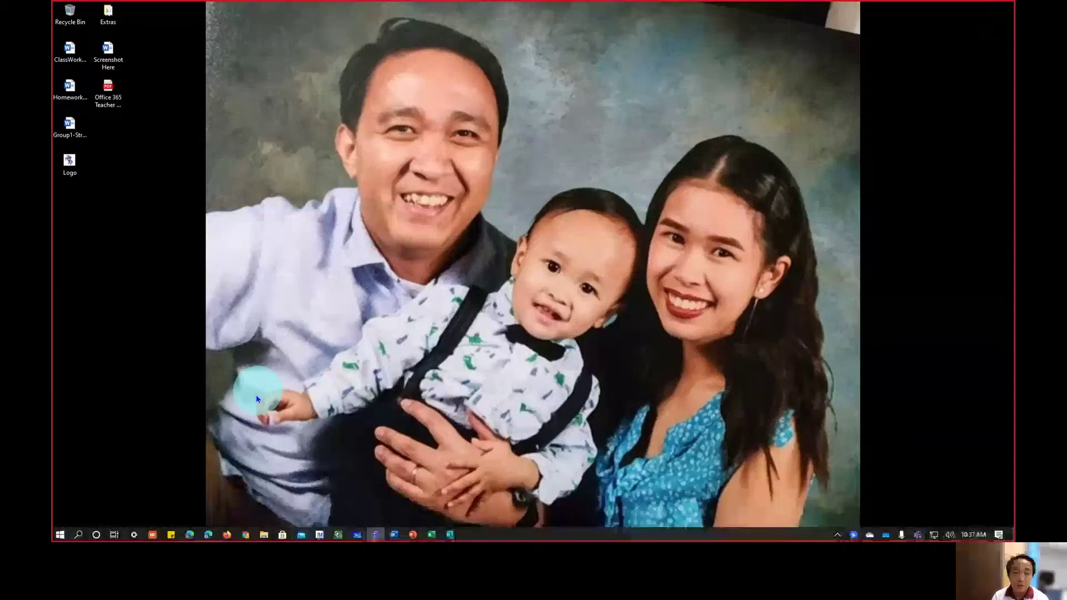
click(209, 535)
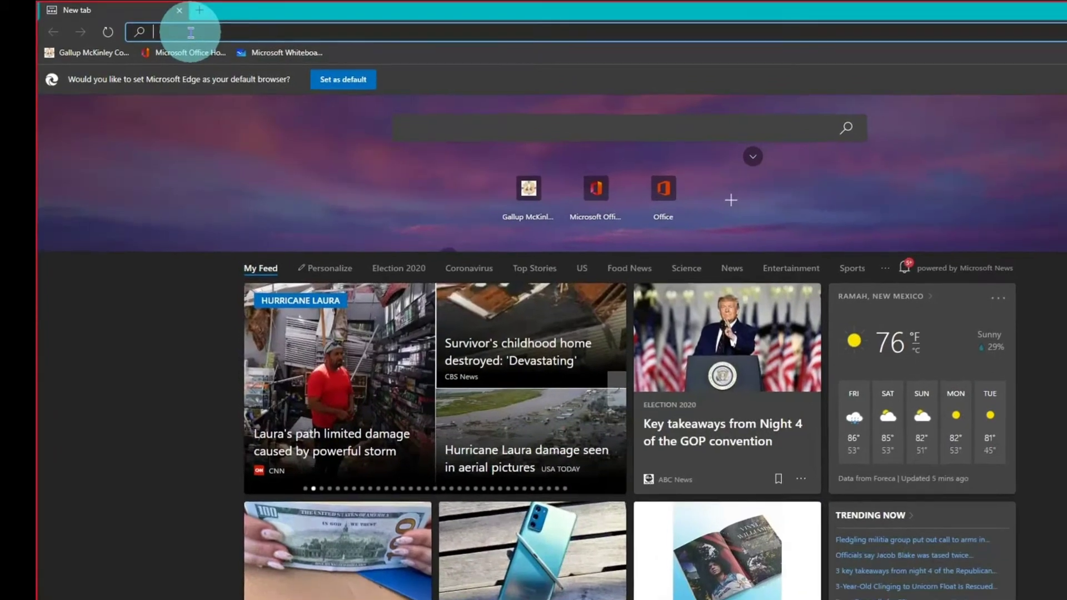
Search Bing for "office 365 login" and follow the Sign in to Office 365 result.
text(o)
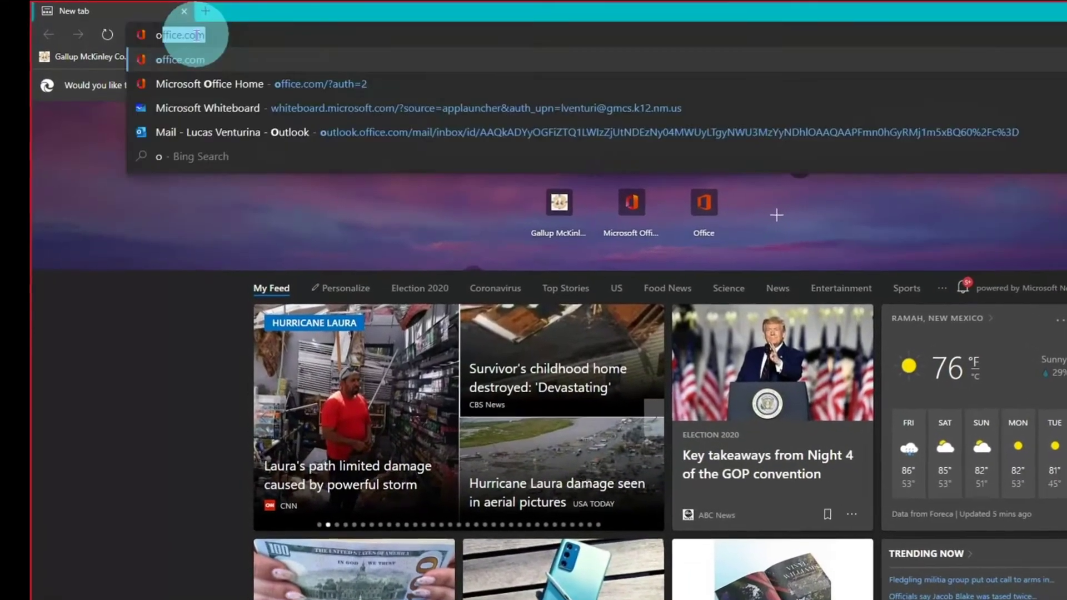
text(ffice)
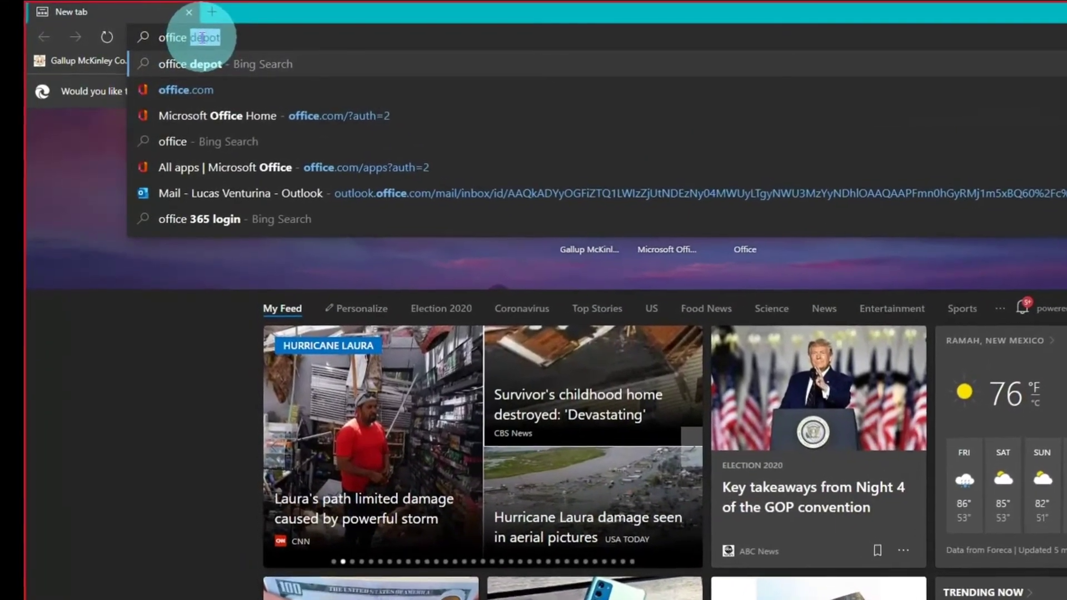
key(Down)
key(Down)
key(Down)
key(Down)
key(Down)
key(Down)
key(Return)
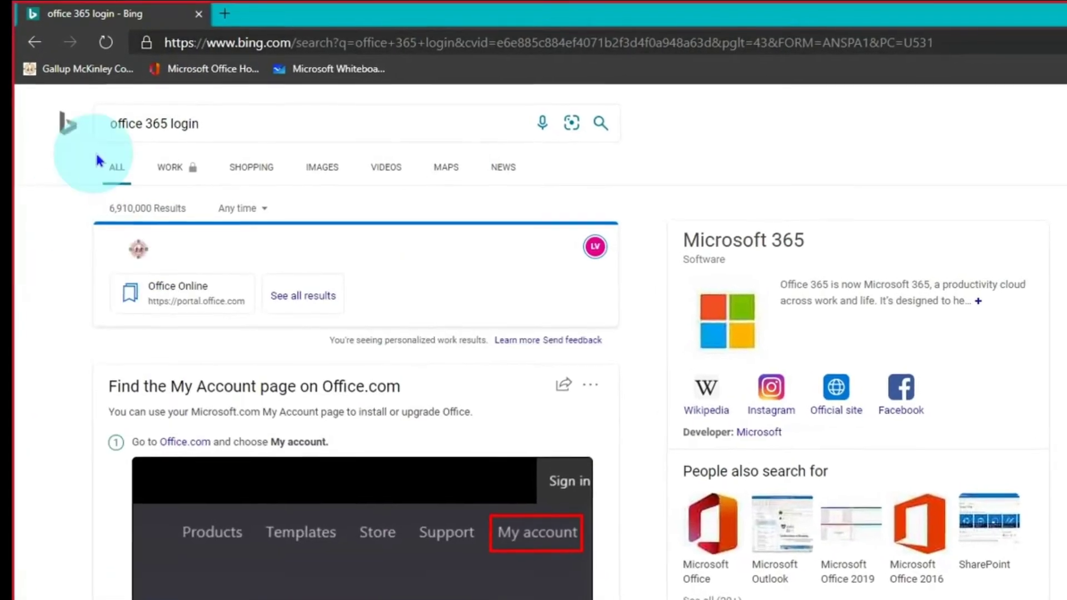
scroll(71, 324, down, 4)
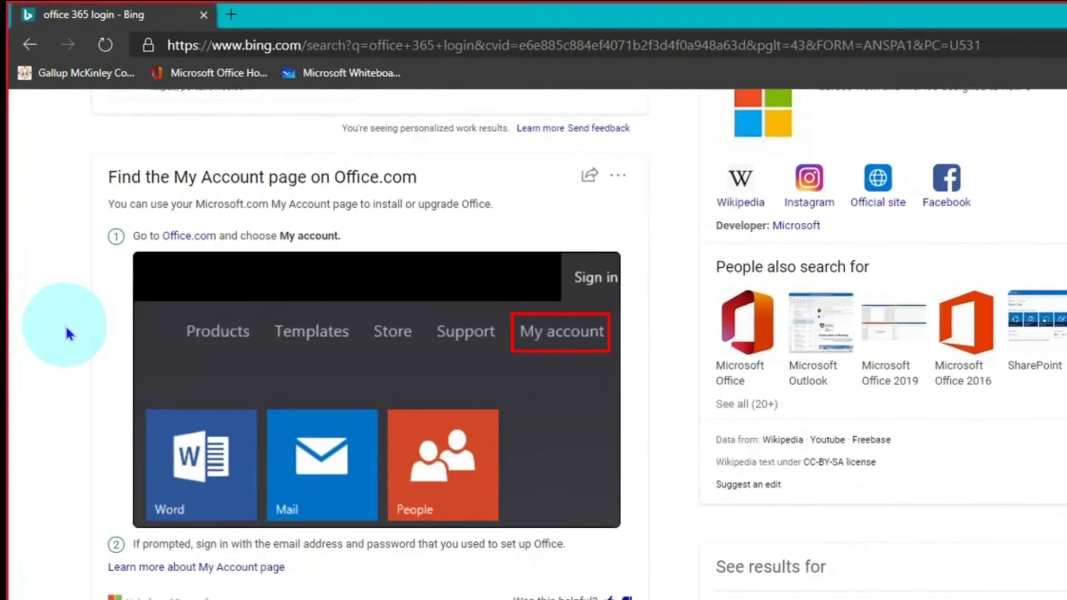
scroll(69, 334, down, 6)
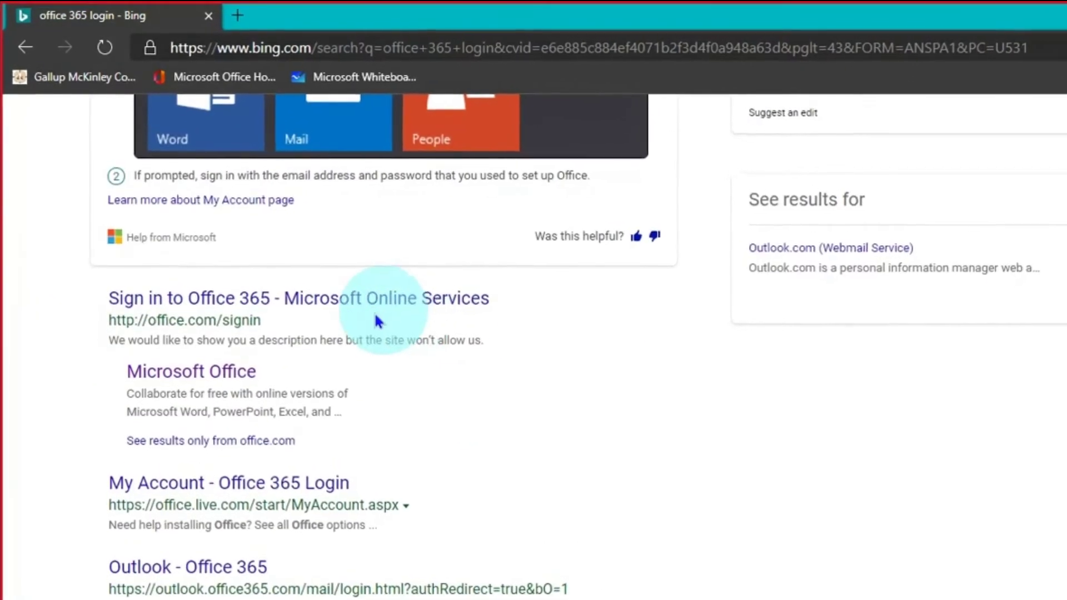
click(294, 308)
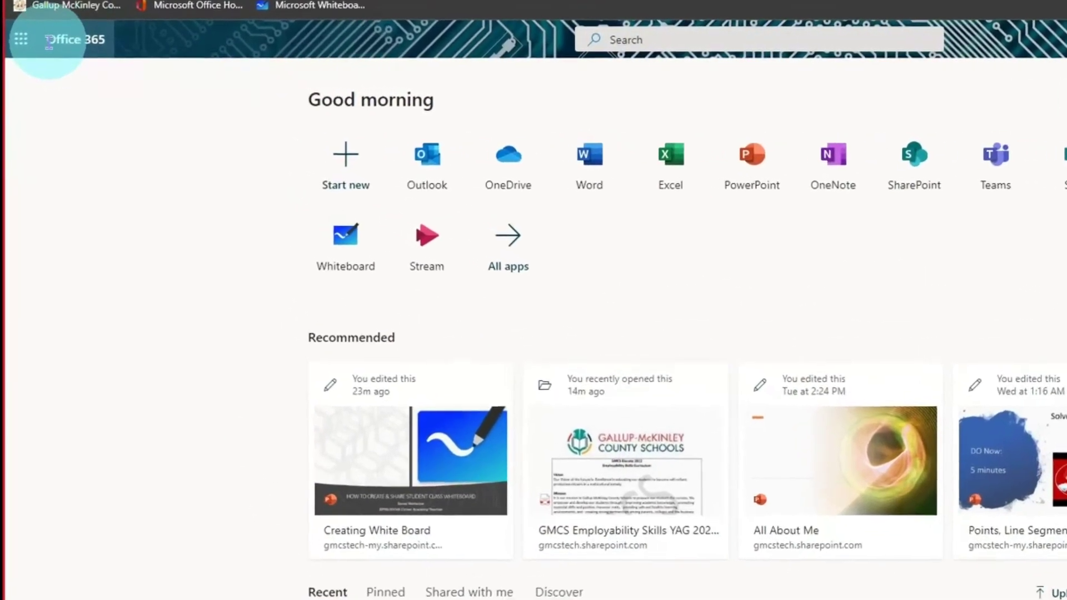
Open the All apps page from the Office 365 home page.
click(80, 39)
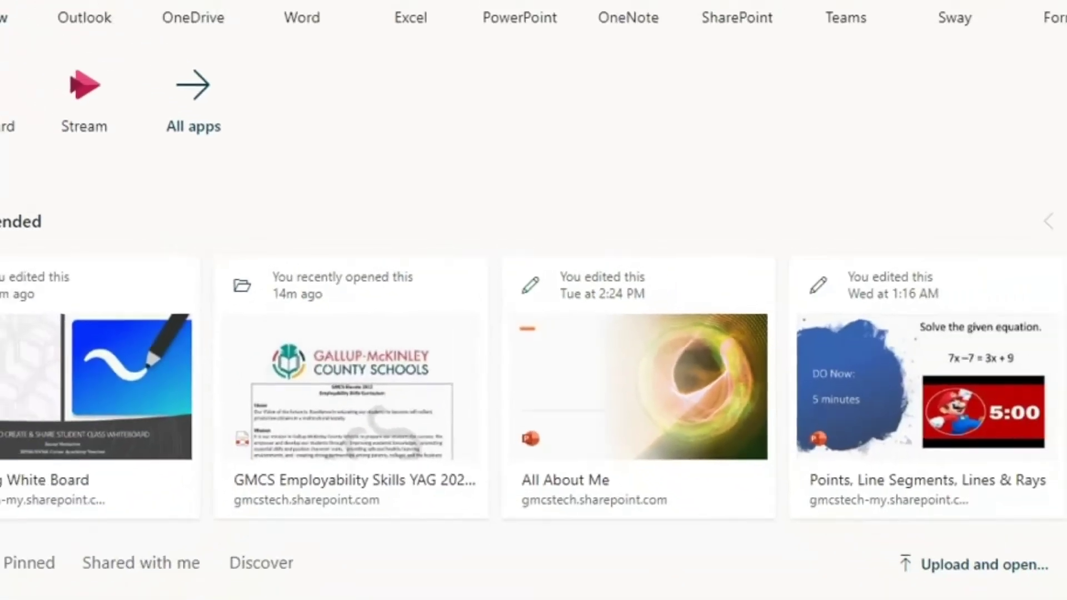
click(62, 33)
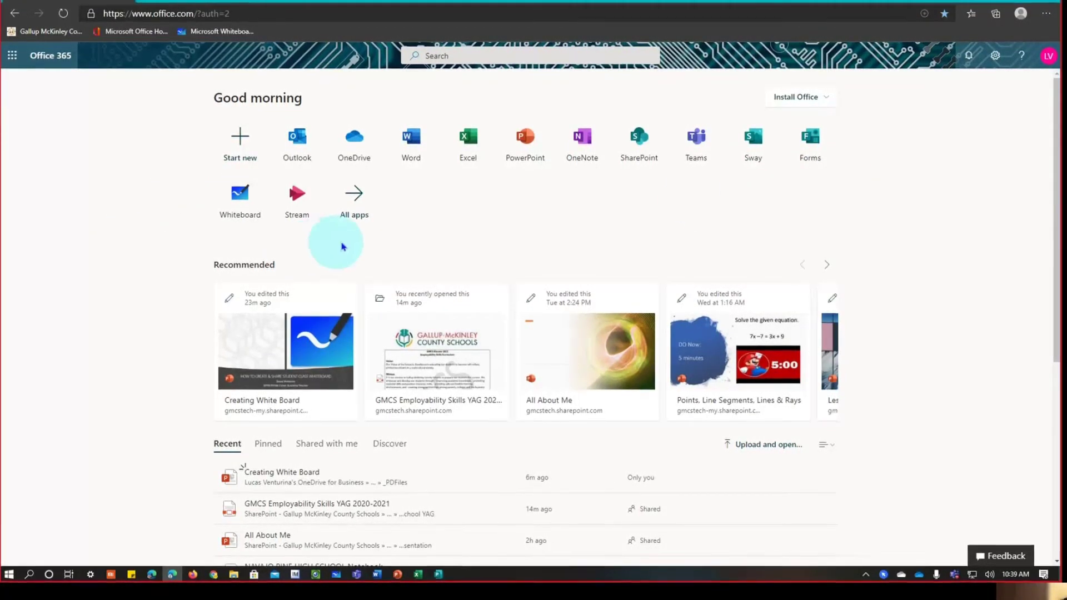
click(349, 203)
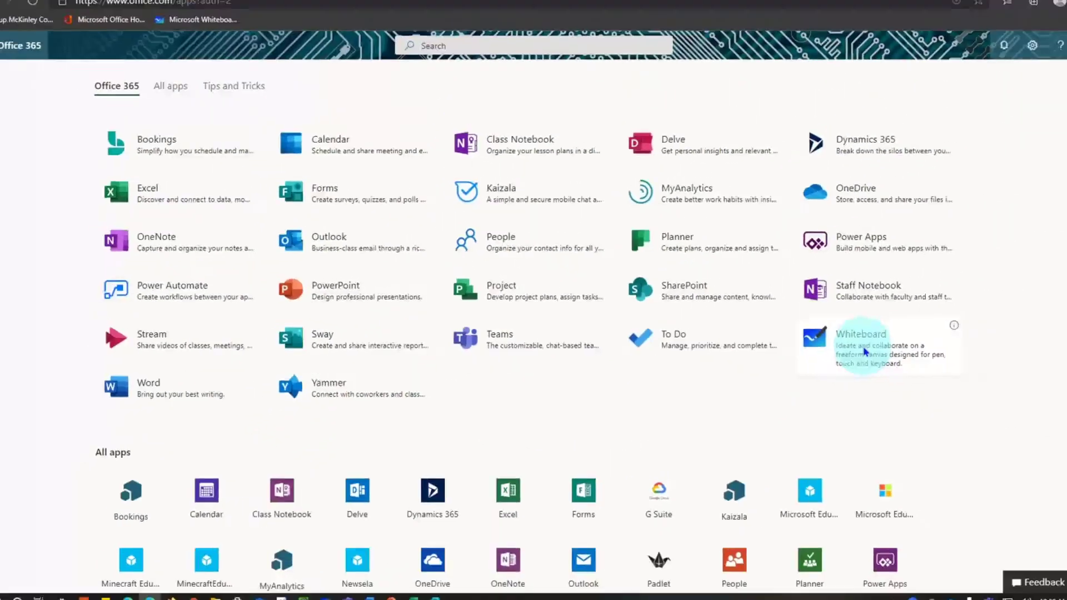
Launch Whiteboard from the Office 365 apps list in a new tab.
click(865, 351)
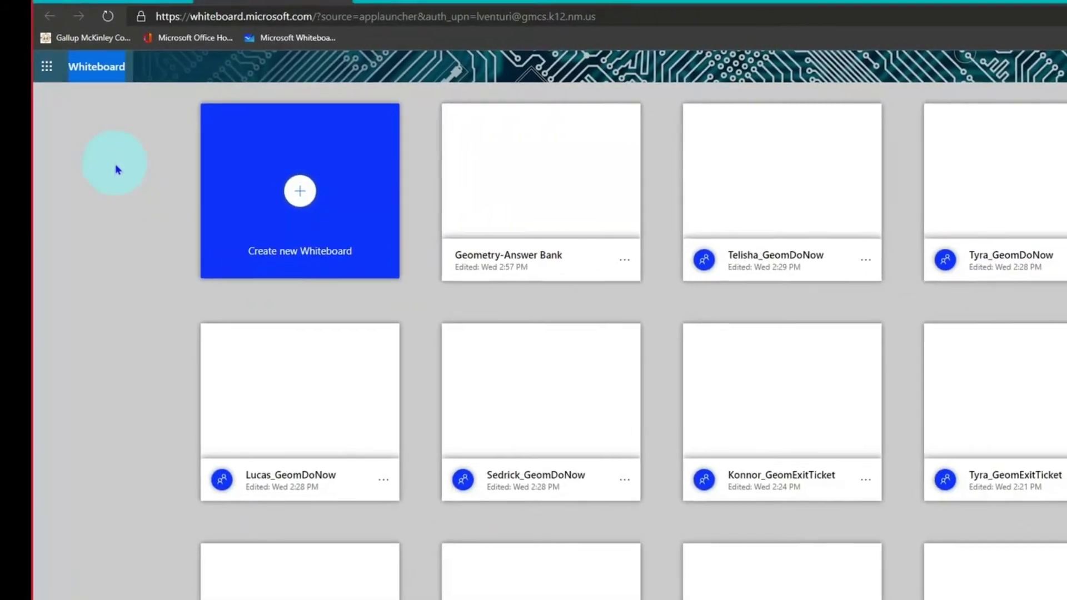
Switch back to the PowerPoint deck and highlight the first goal on the GOALS slide.
key(alt+Tab)
key(alt+Tab)
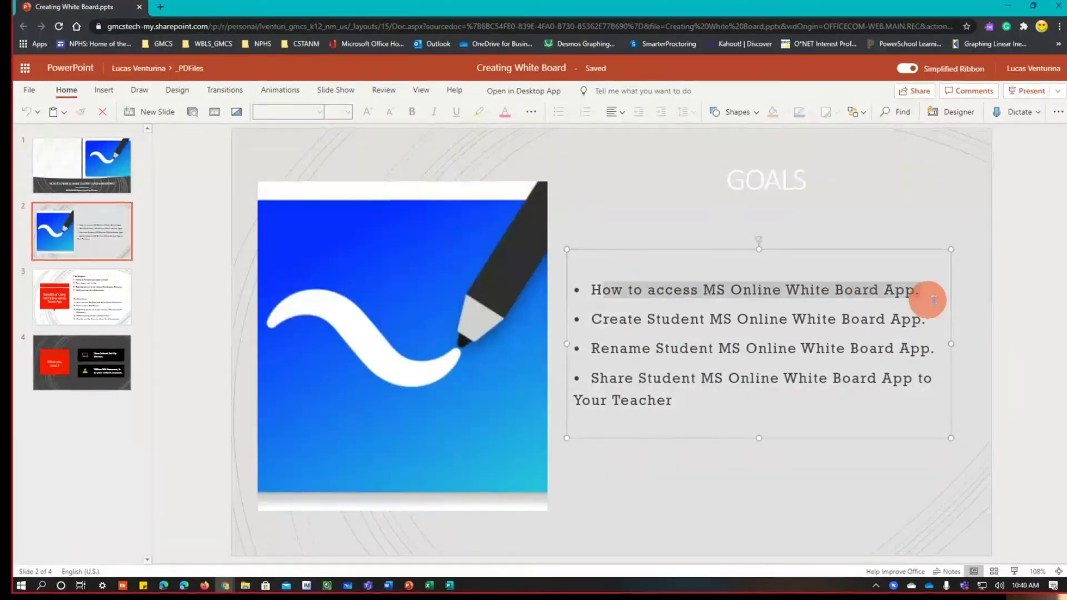
drag(929, 297, 923, 292)
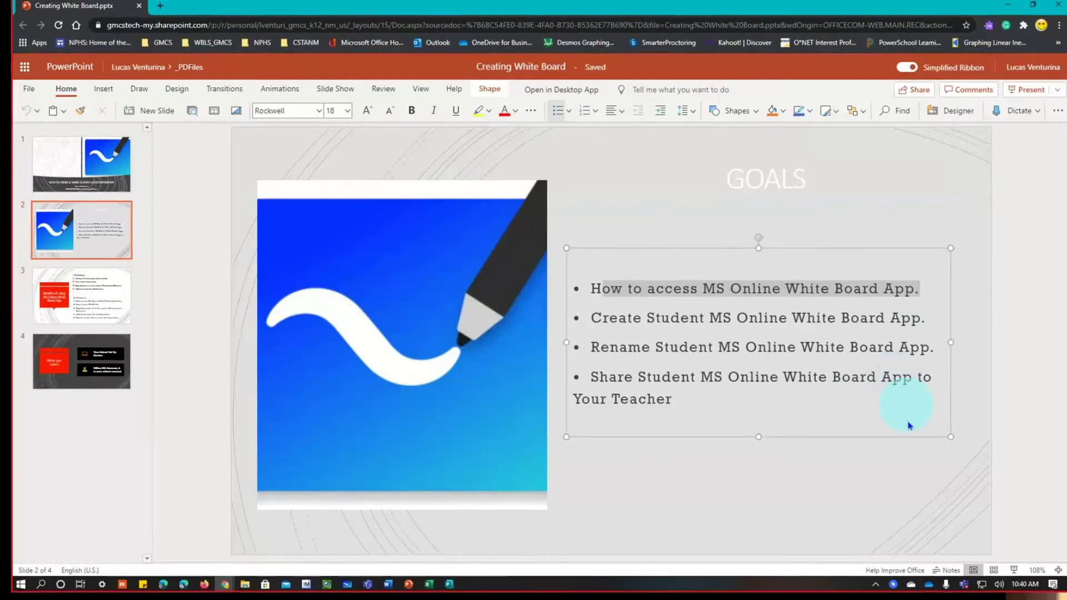
Clear the text selection and present the GOALS slide as a full-screen slideshow.
click(804, 488)
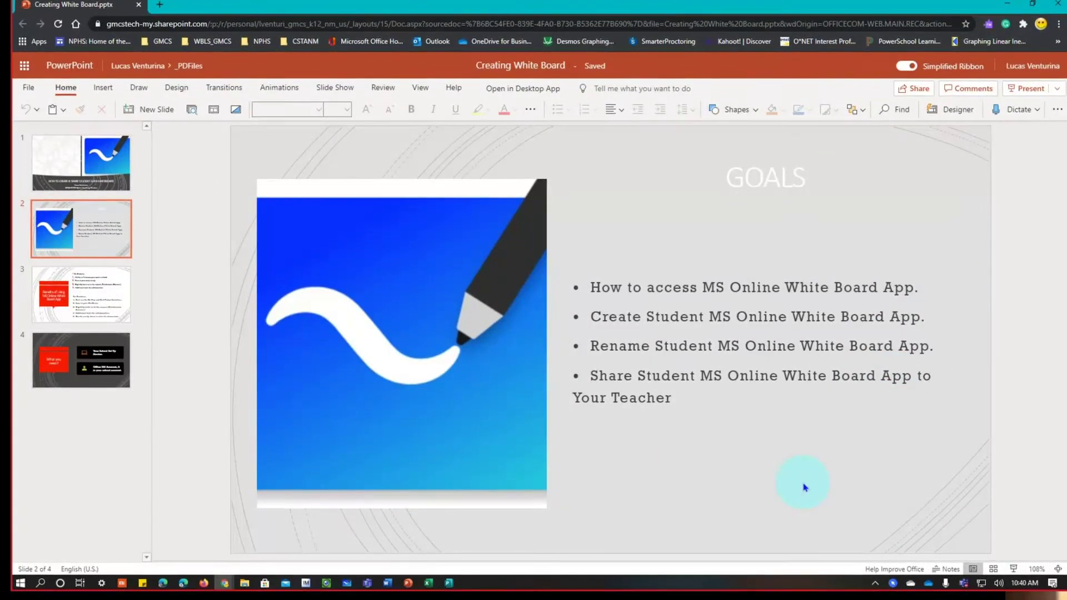
click(1013, 568)
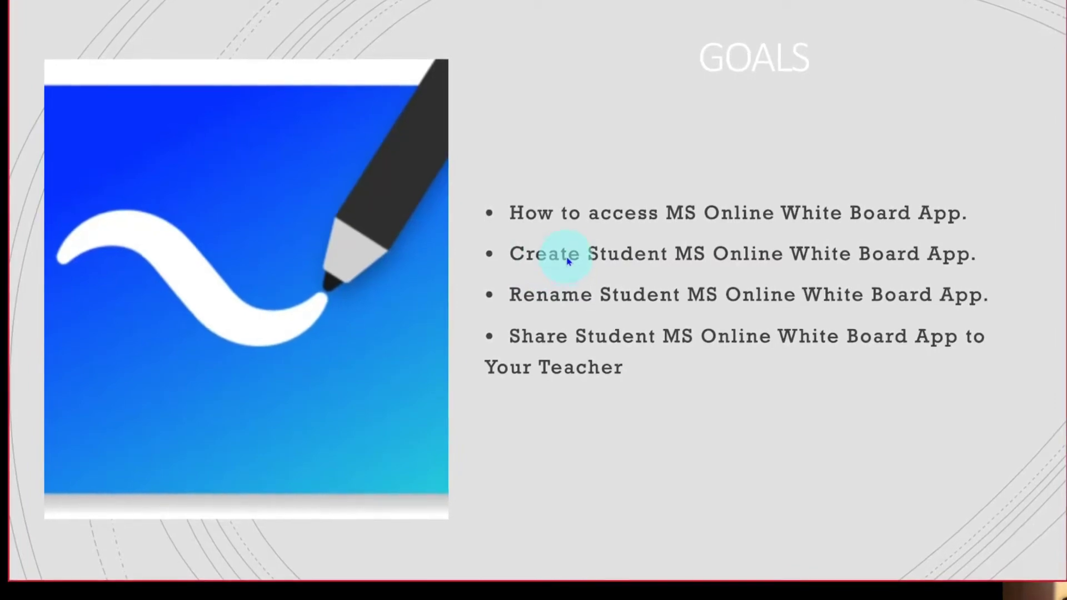
Bring the Whiteboard gallery window to the front and choose Create new Whiteboard.
key(alt+Tab)
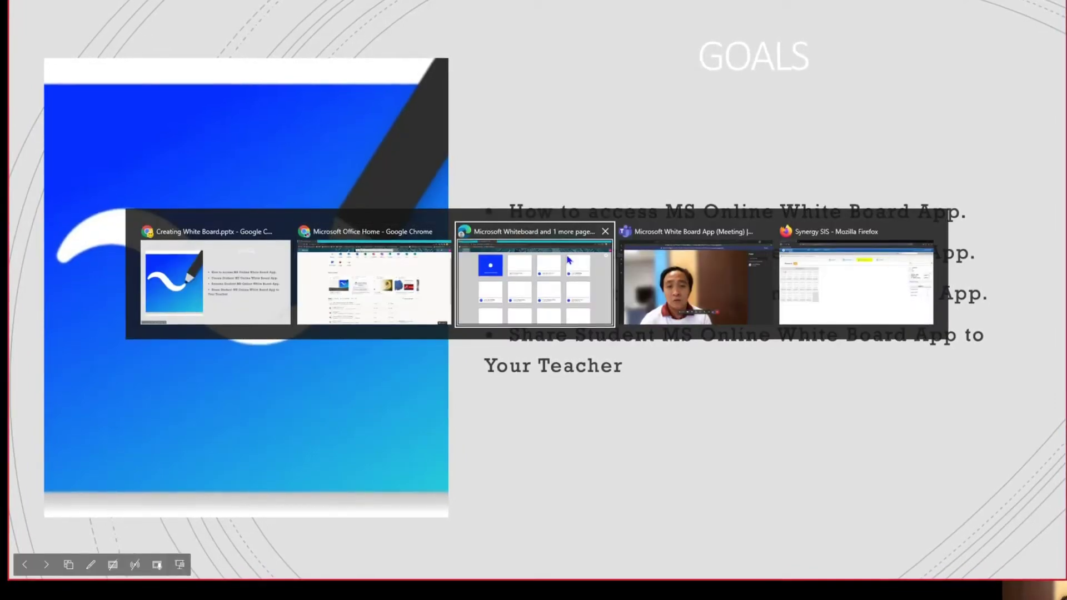
click(568, 259)
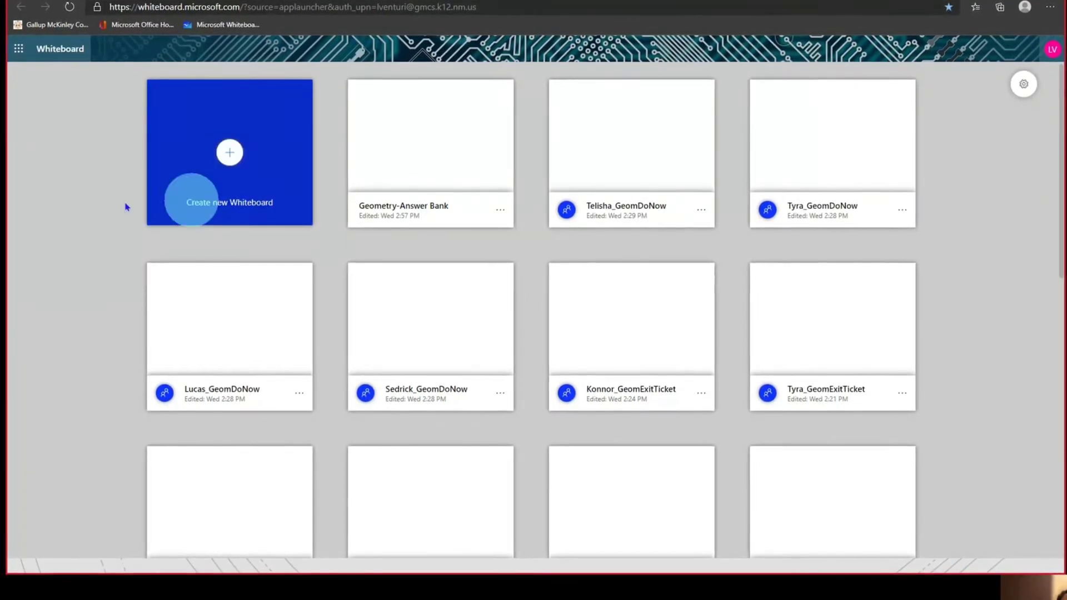
click(227, 156)
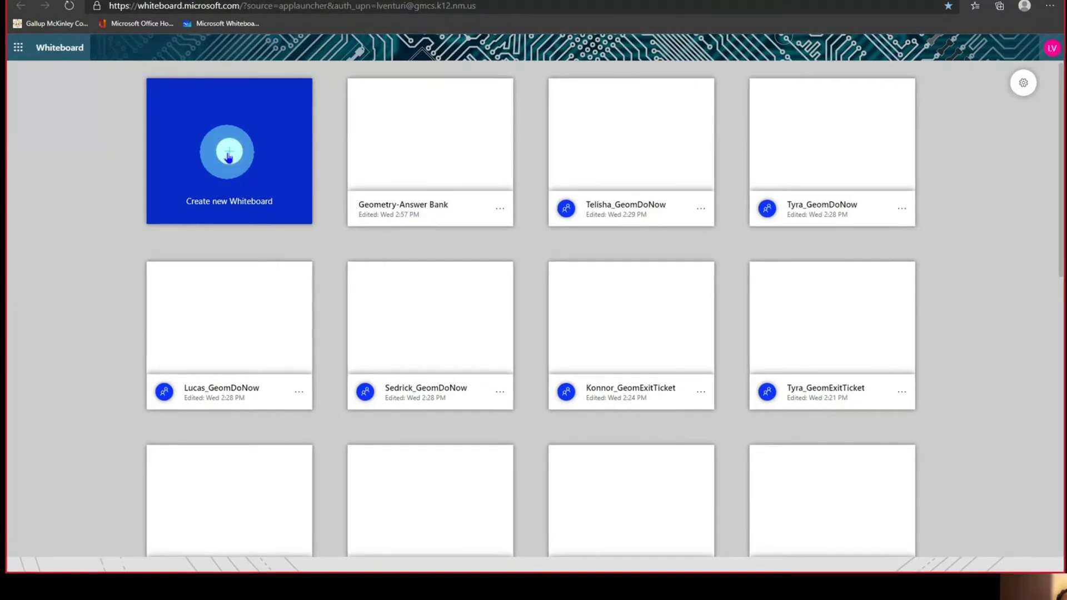
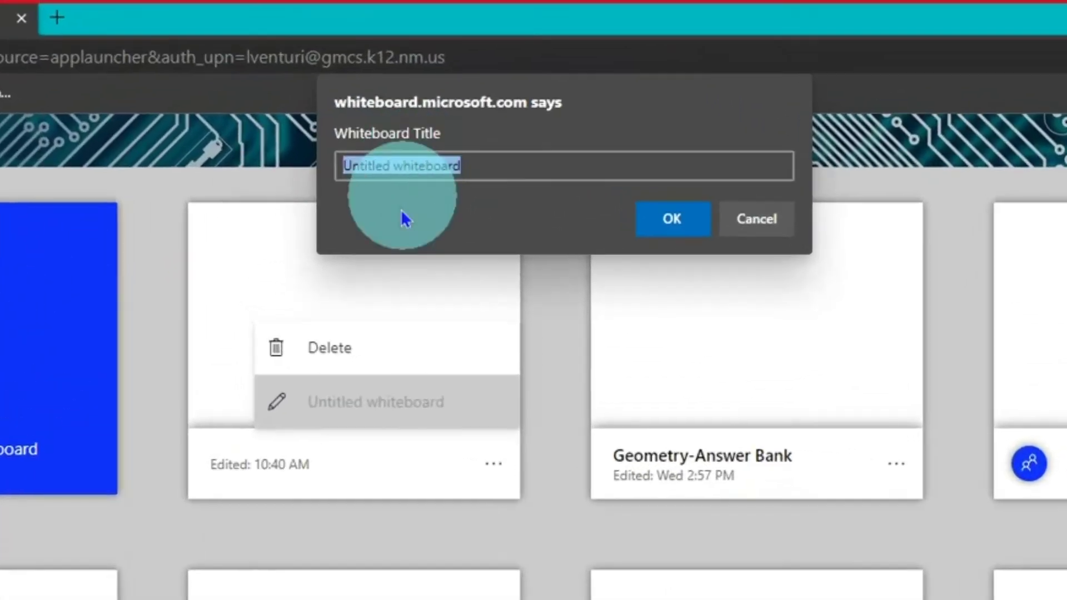
Rename the first gallery whiteboard to 'Eli_GeomDoNow' and open the renamed board.
key(BackSpace)
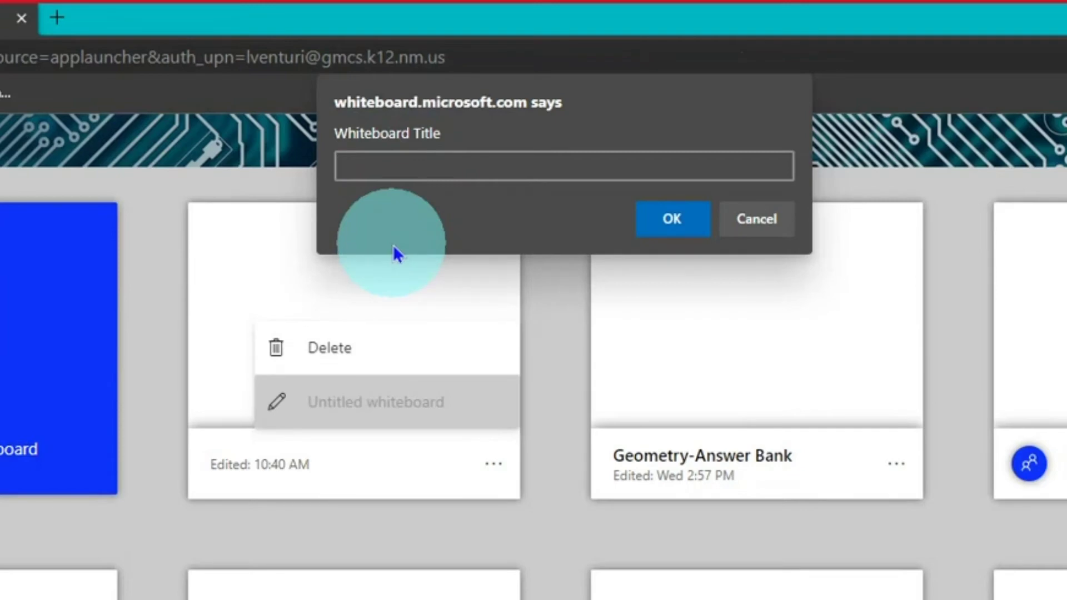
text(Eli_GeomDo)
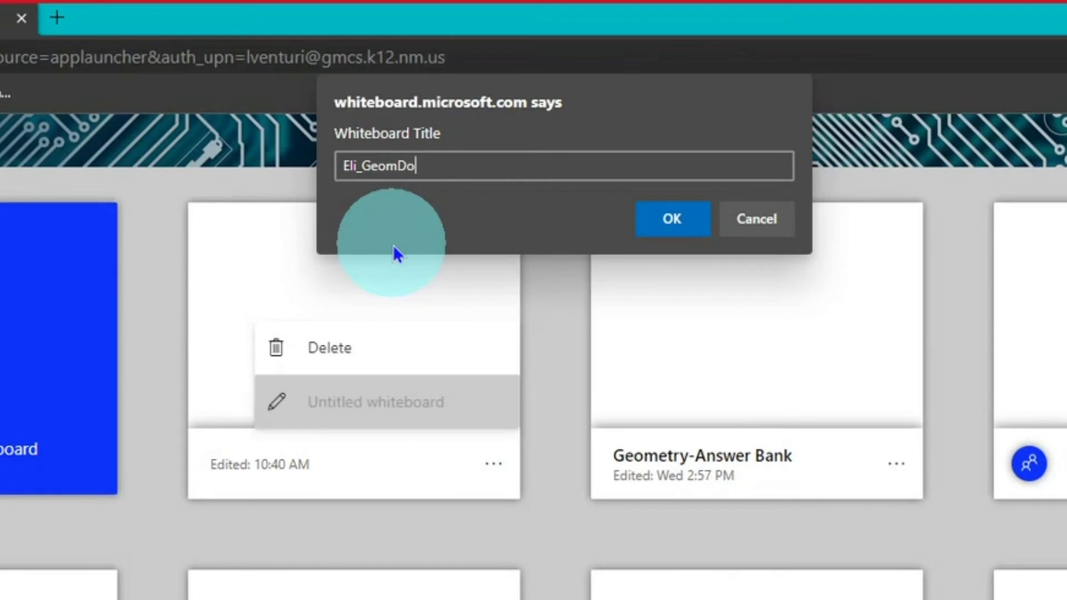
text(Now)
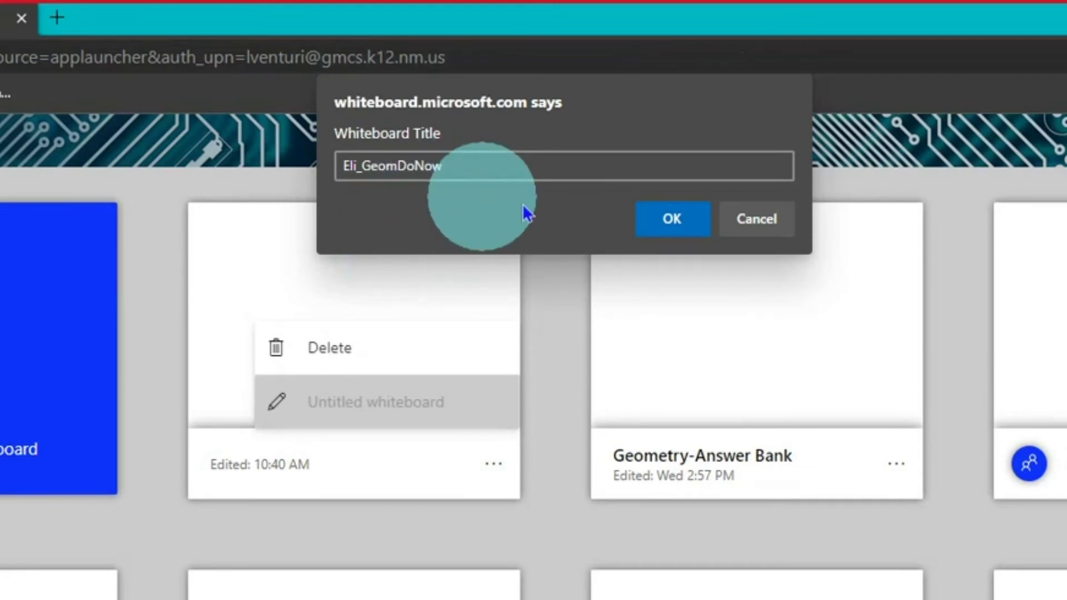
click(660, 217)
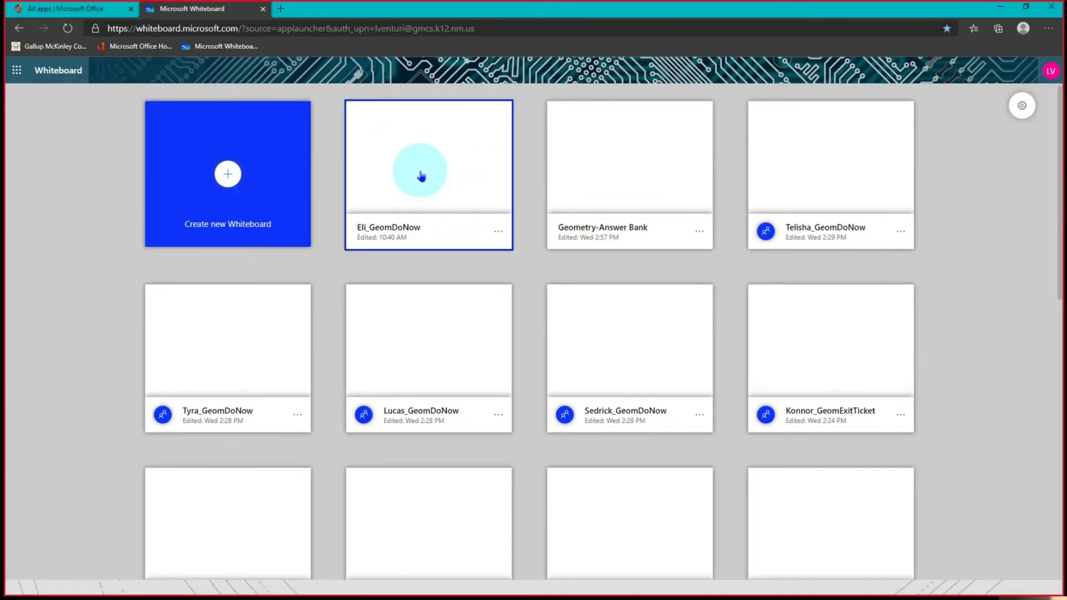
click(422, 176)
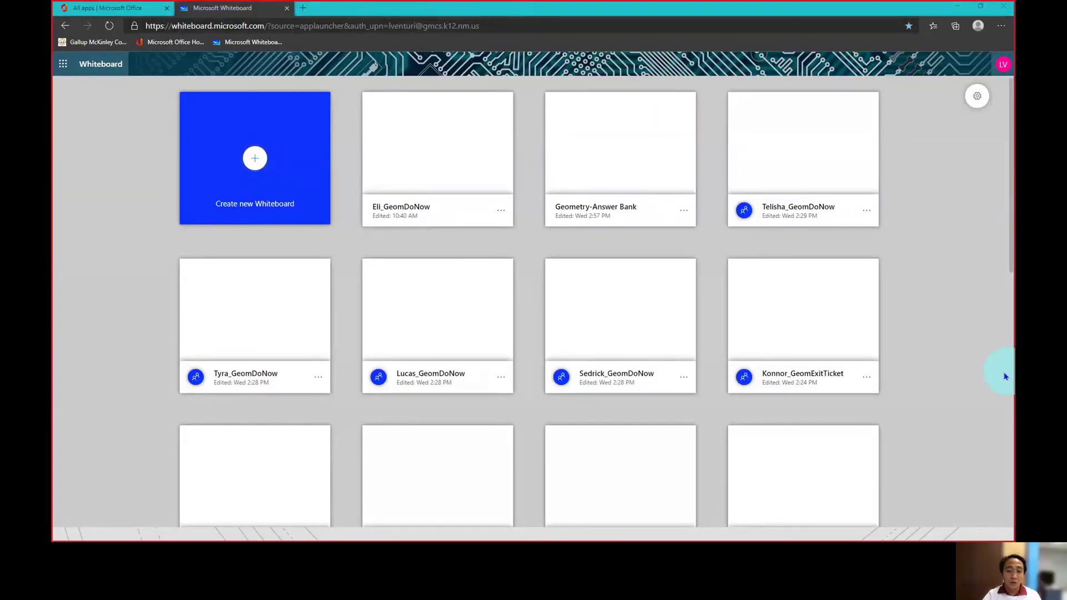
key(alt+Tab)
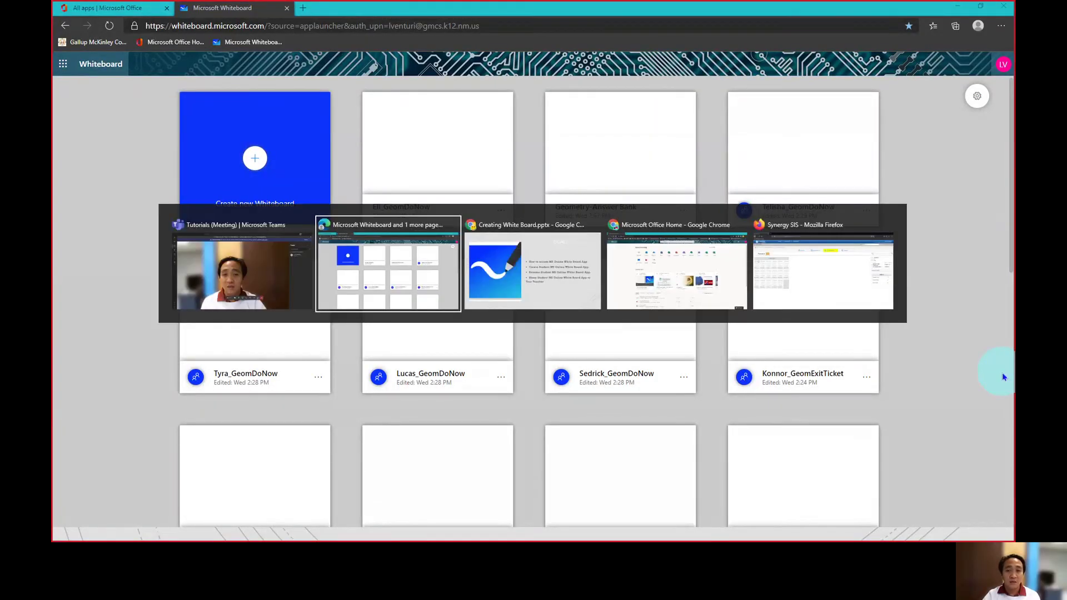
key(alt+Tab)
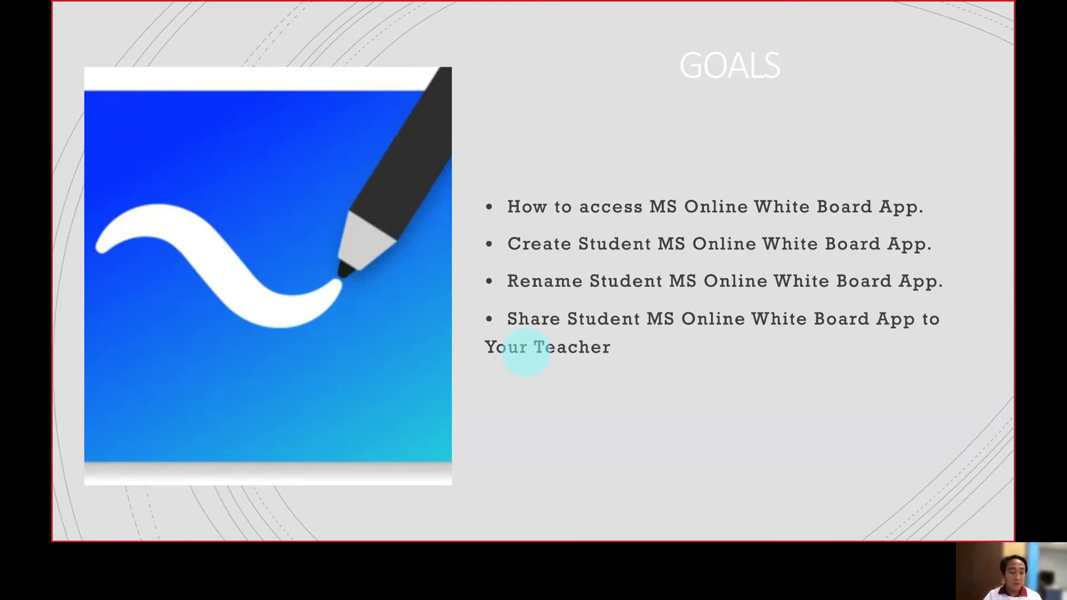
key(alt+Tab)
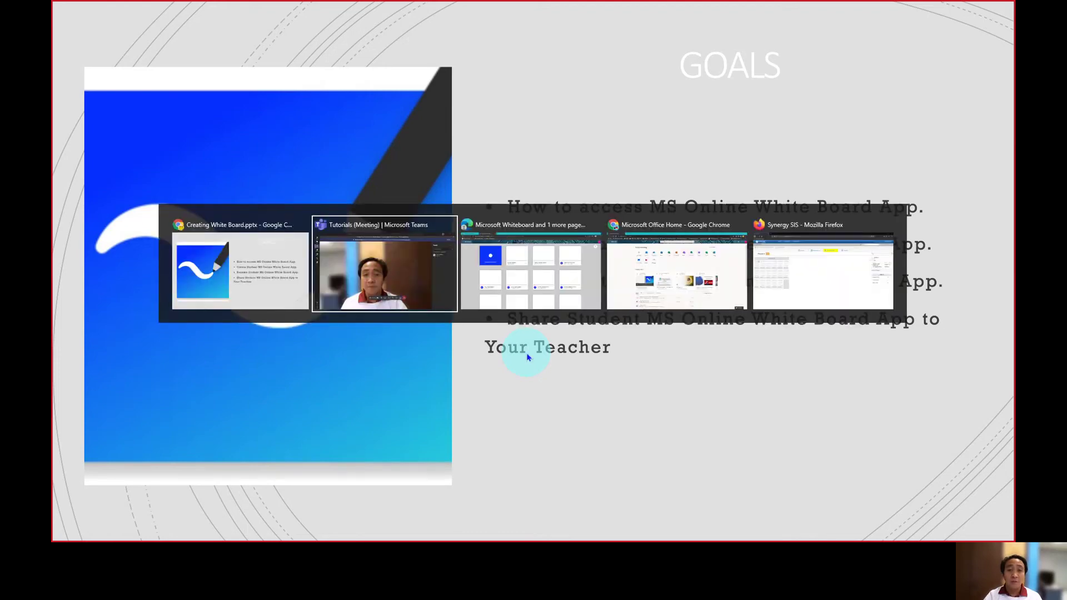
key(alt+Tab)
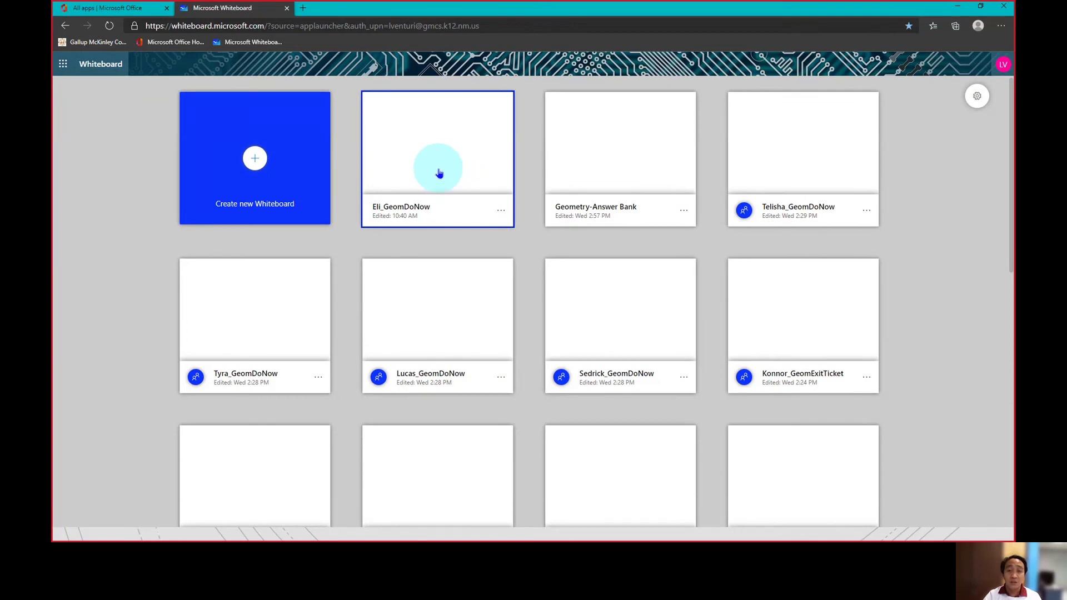
Open the Eli_GeomDoNow board, turn on its share link, and copy the link.
click(438, 157)
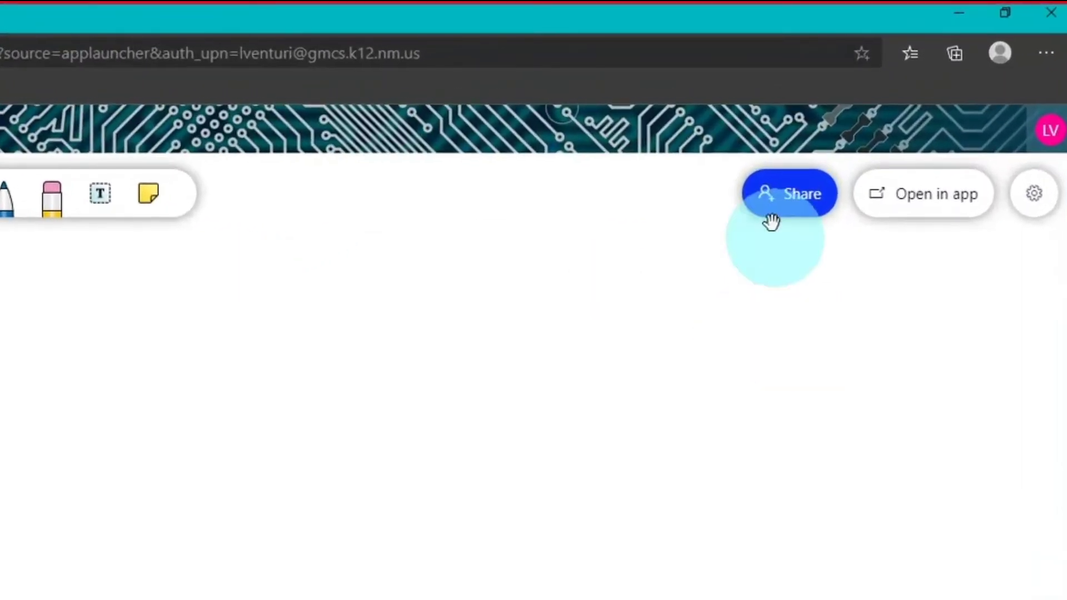
click(787, 221)
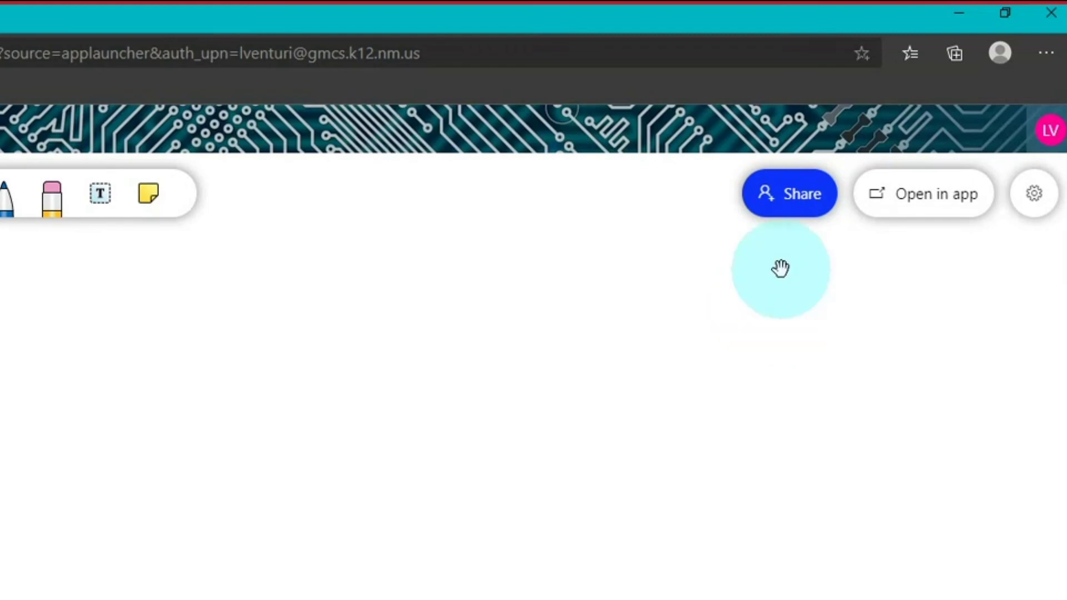
click(787, 214)
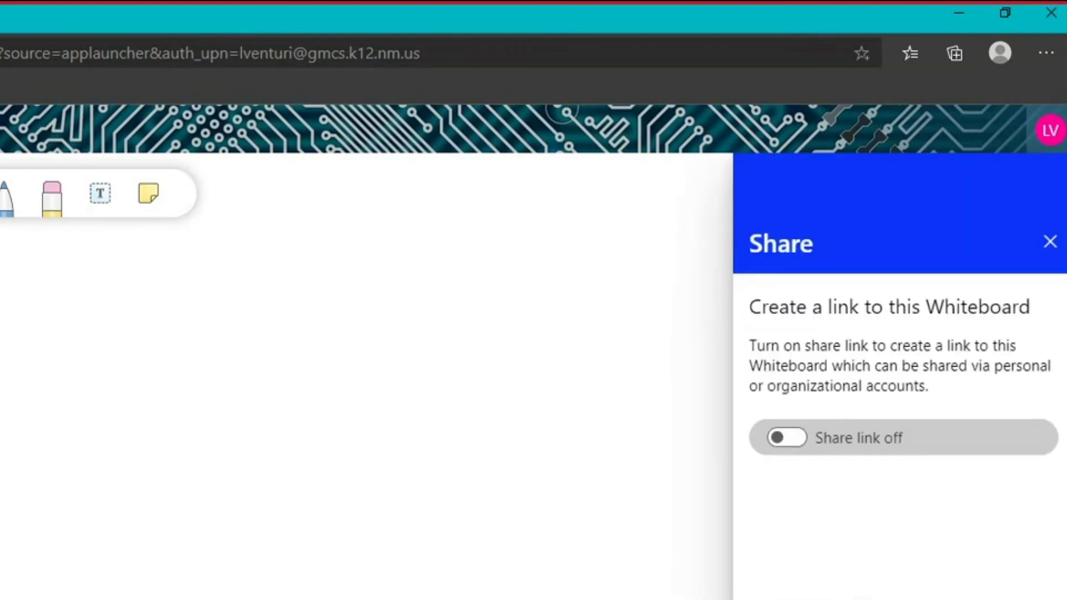
click(800, 448)
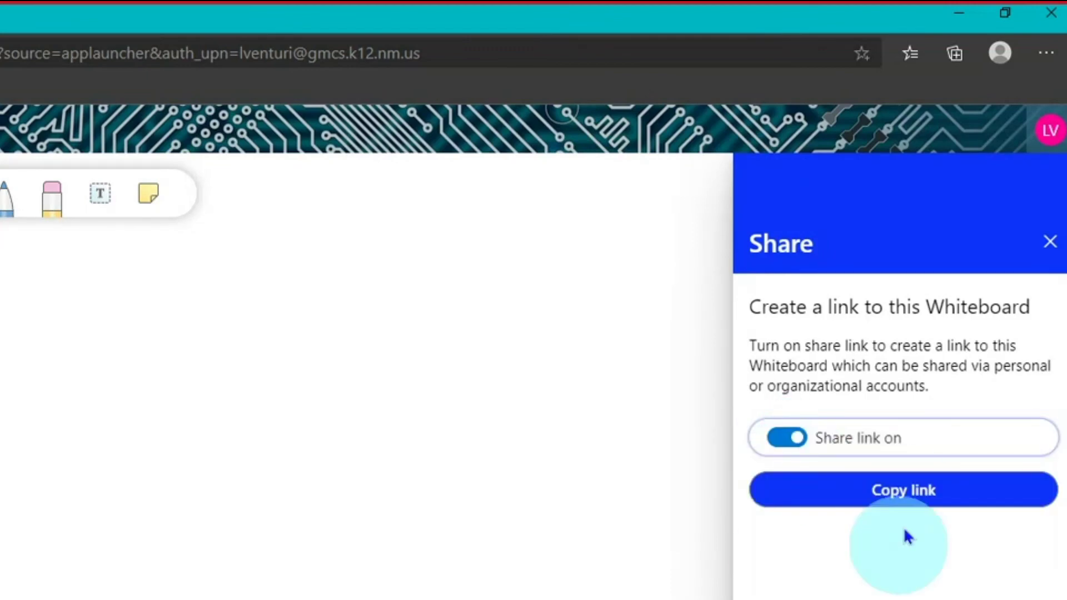
click(905, 492)
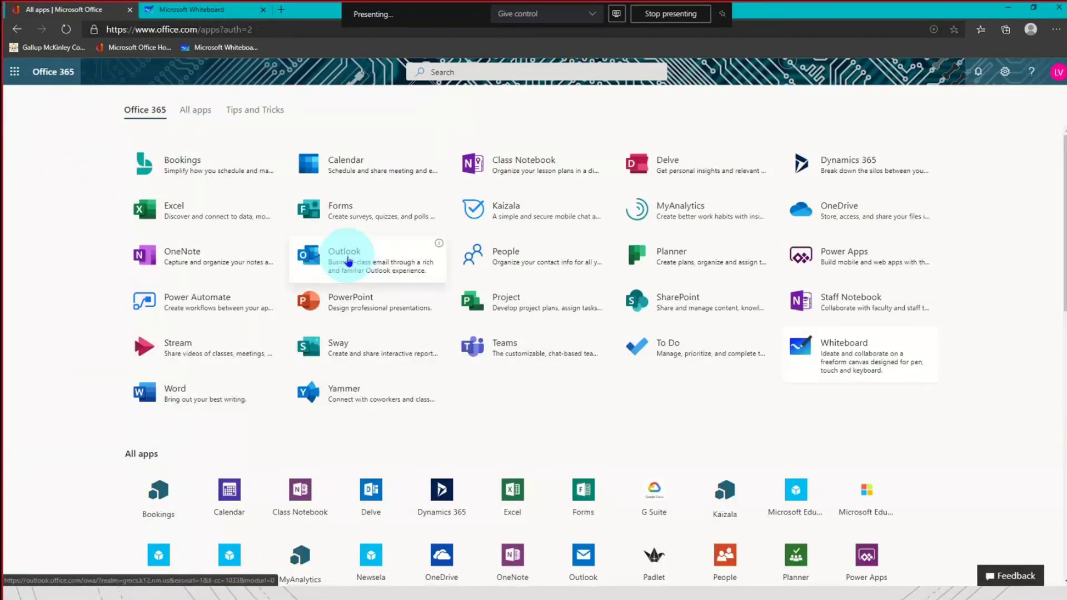
Start a new Outlook message addressed to the teacher's email address.
click(349, 259)
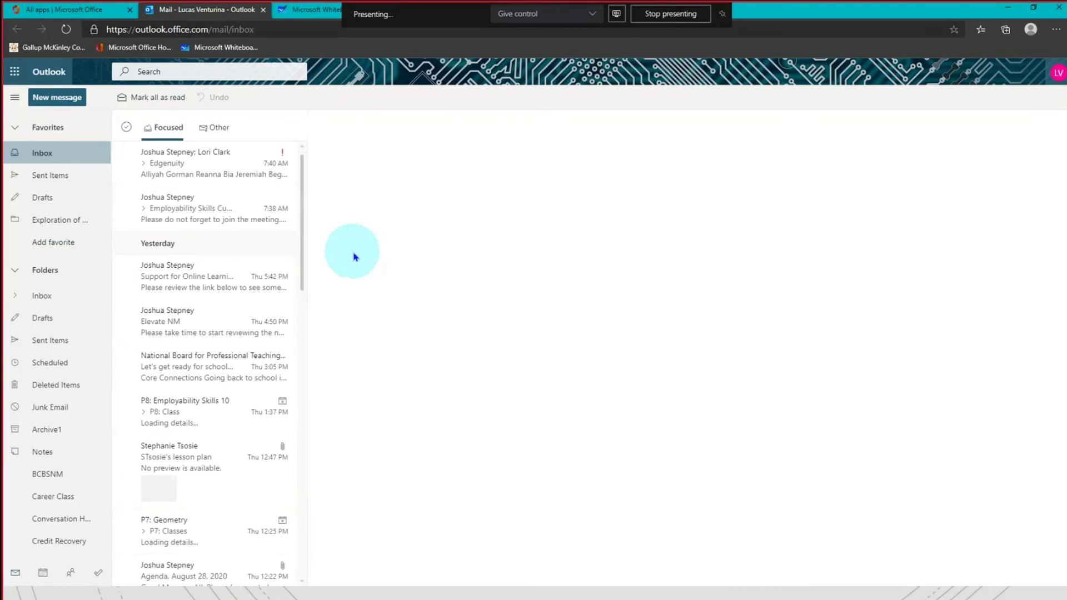
click(51, 100)
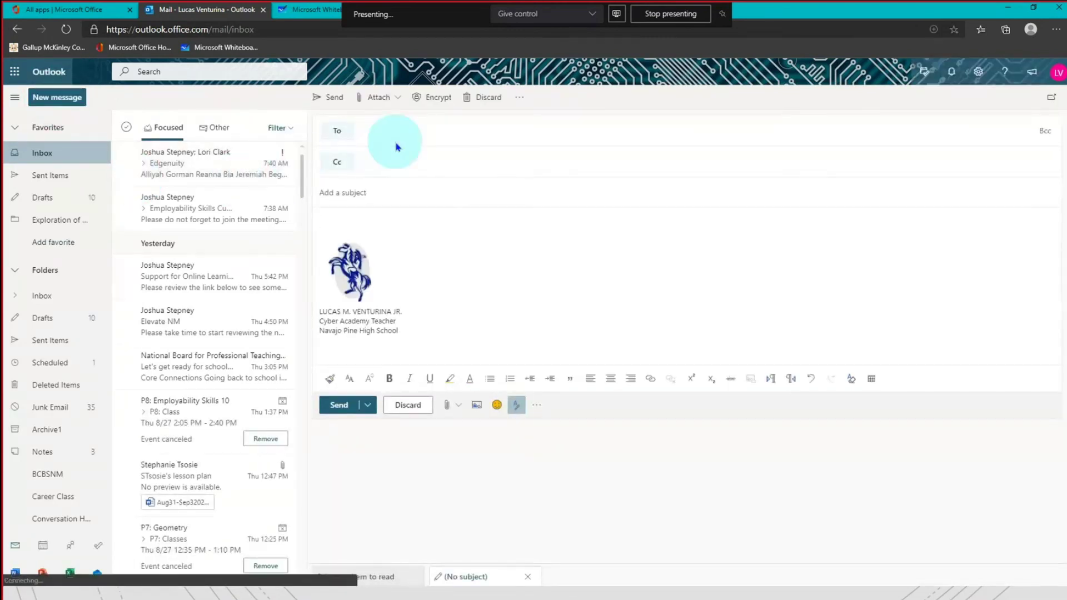
click(401, 131)
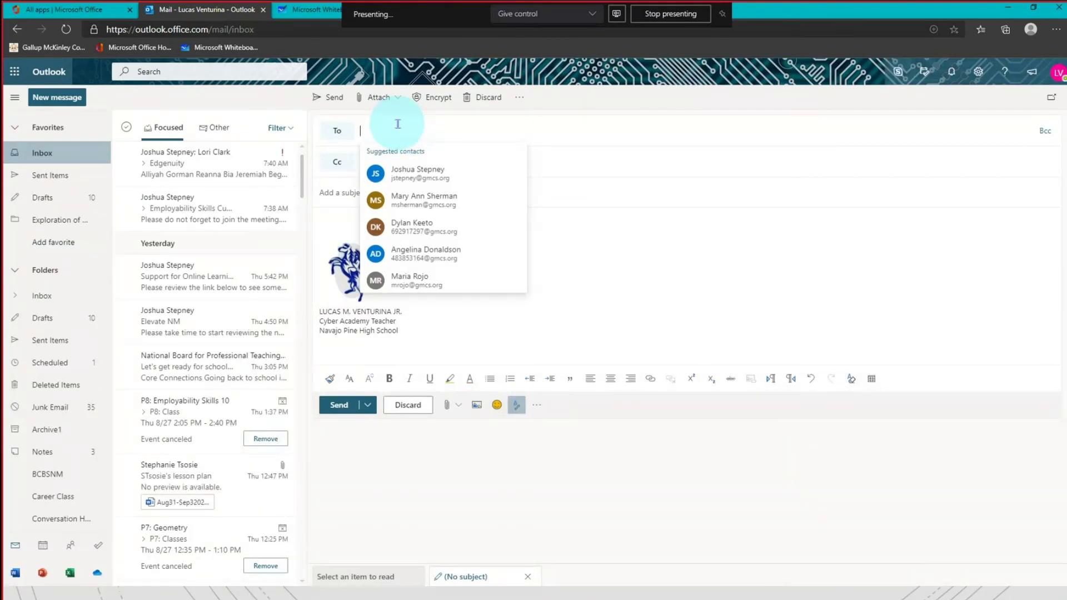
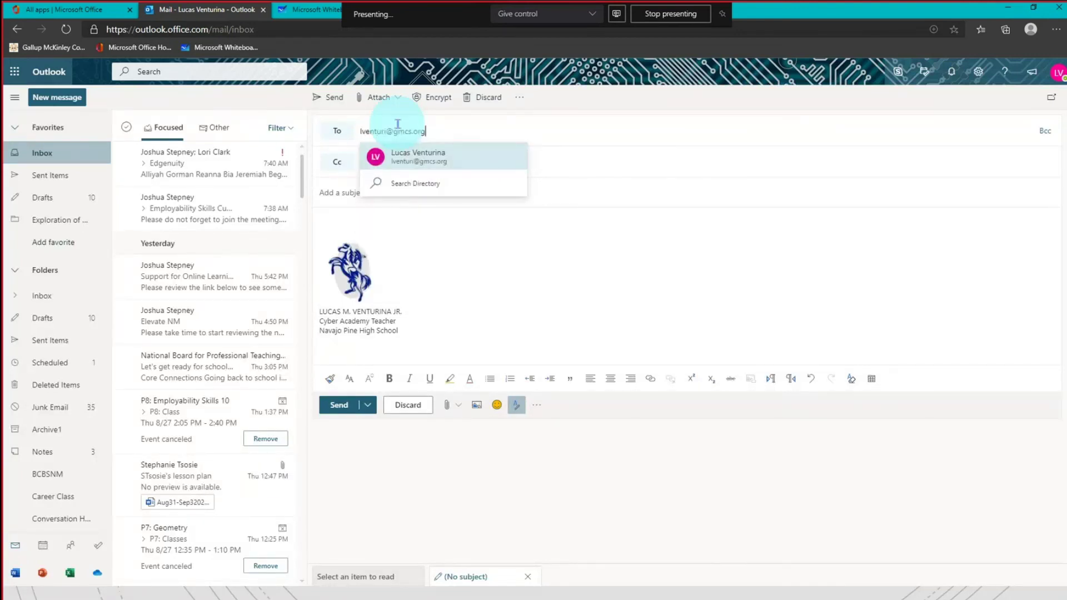
Add the subject 'White Board Do Now' and paste the whiteboard share link into the body.
click(323, 193)
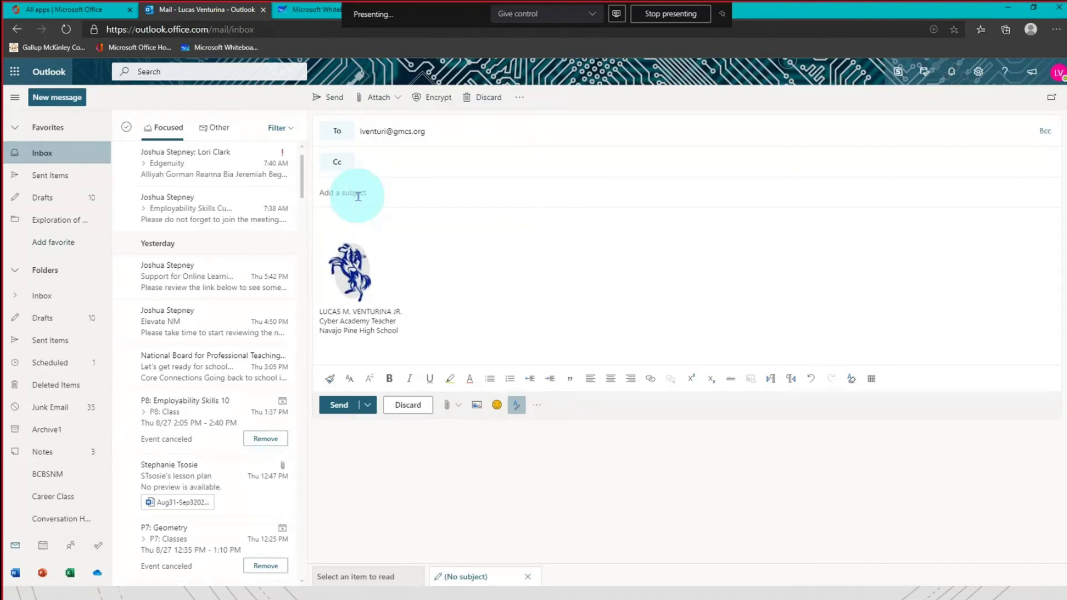
text(White Board Do)
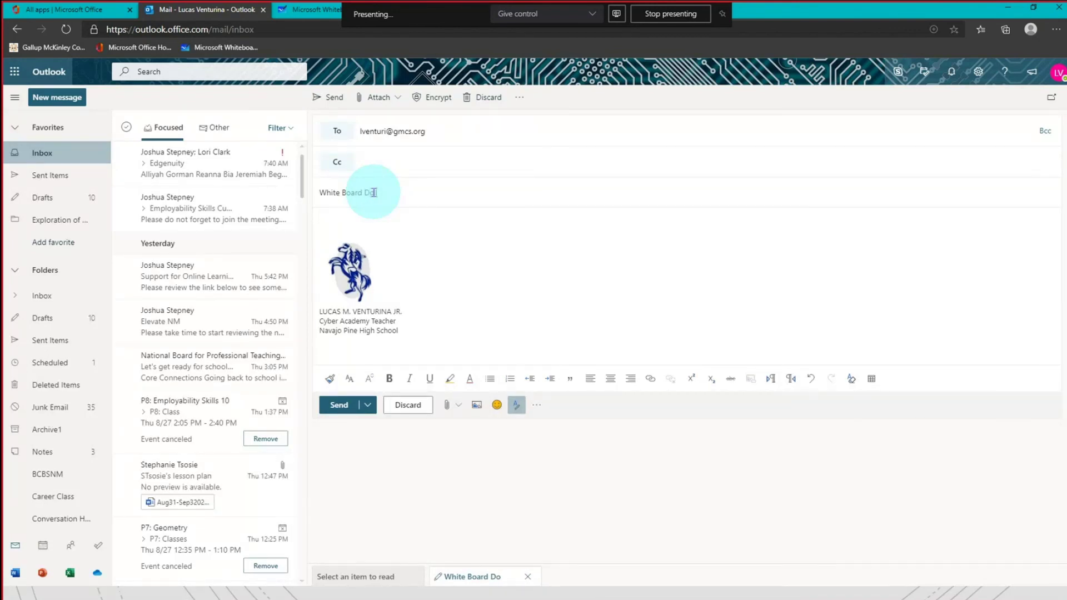
text( Now)
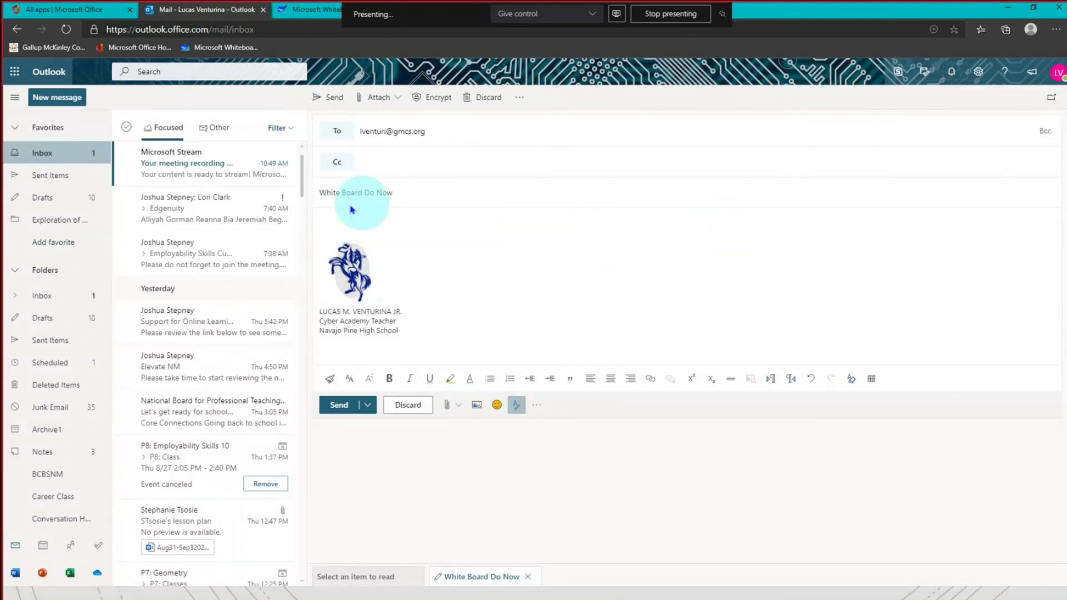
click(375, 228)
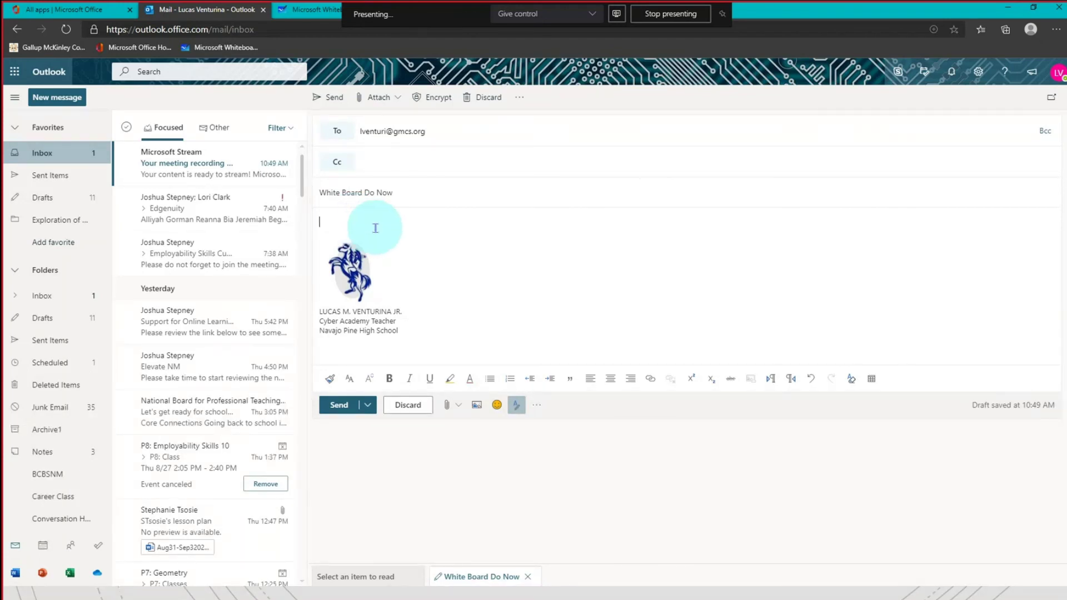
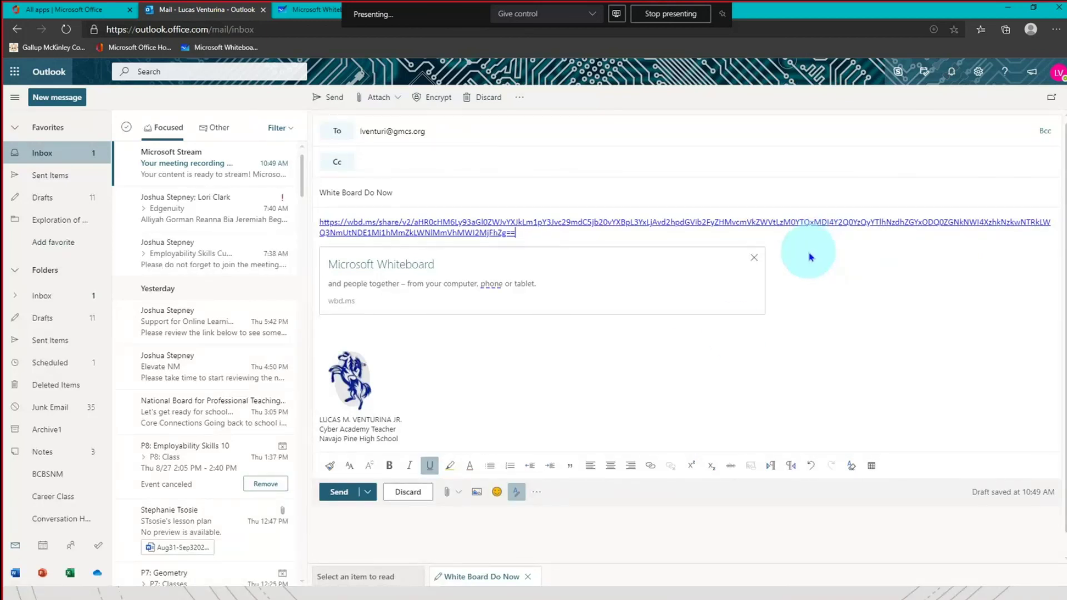
Send the White Board Do Now email, view it in the inbox, and return to the slideshow.
click(340, 492)
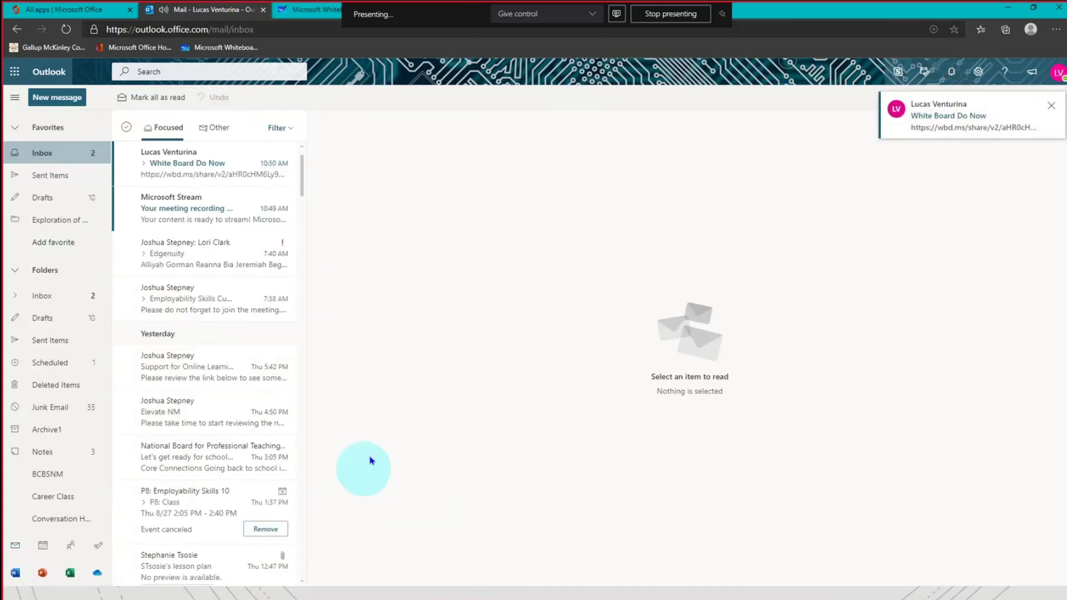
click(181, 164)
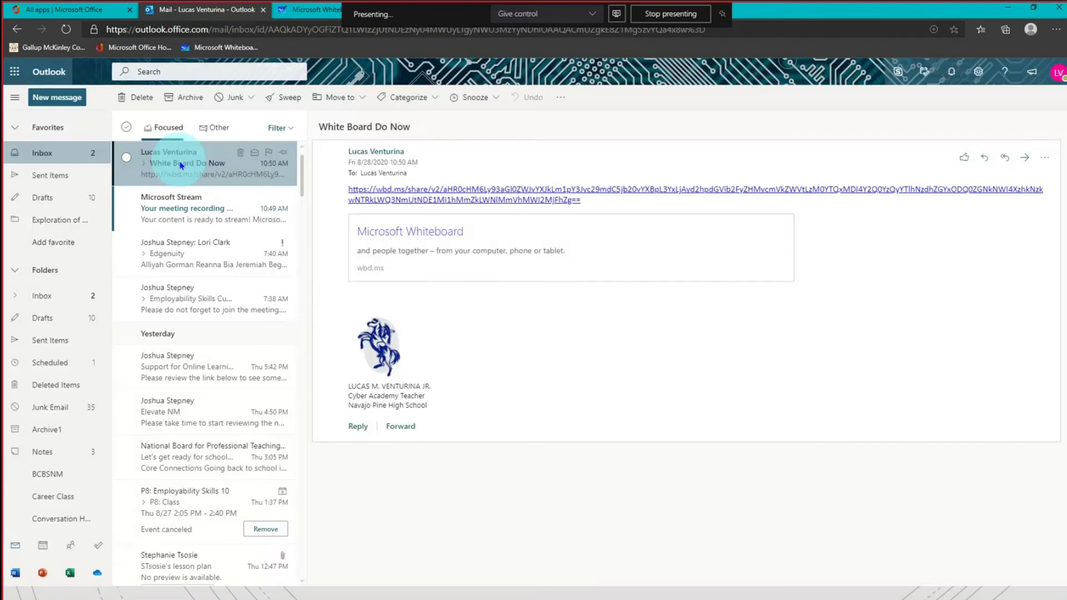
key(alt+Tab)
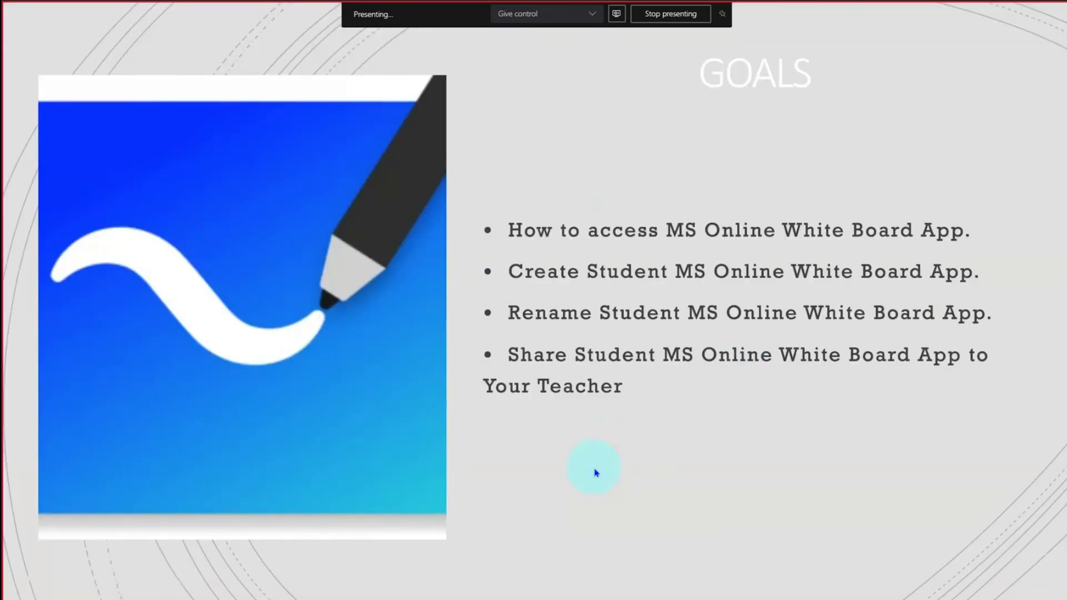